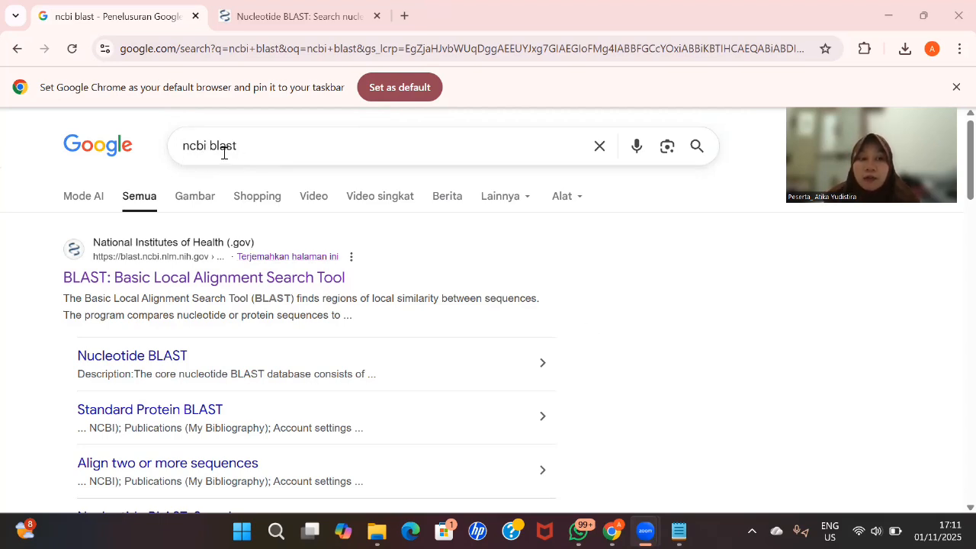
# - Open the BLAST: Basic Local Alignment Search Tool search result in a new tab and switch to it
pyautogui.scroll(-1, 143, 283)
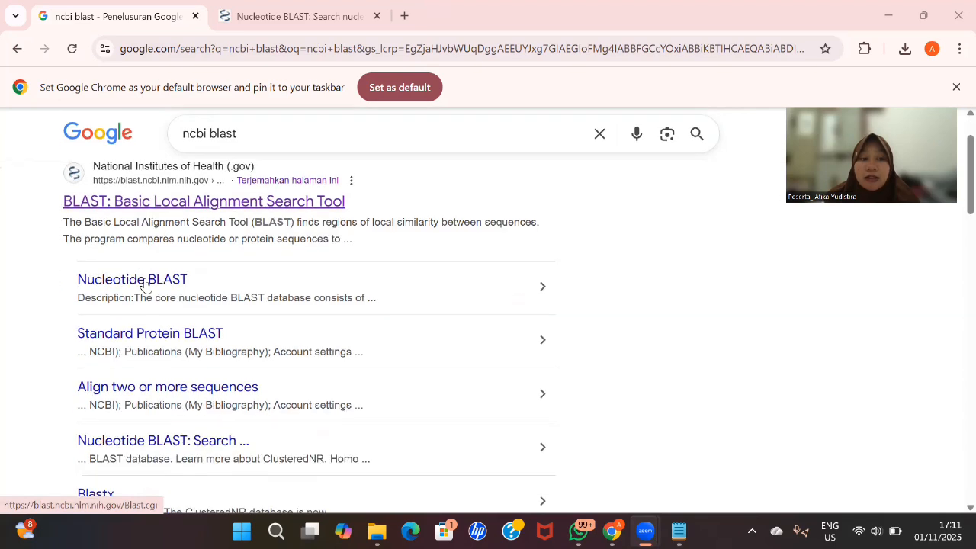
pyautogui.rightClick(176, 207)
pyautogui.click(202, 221)
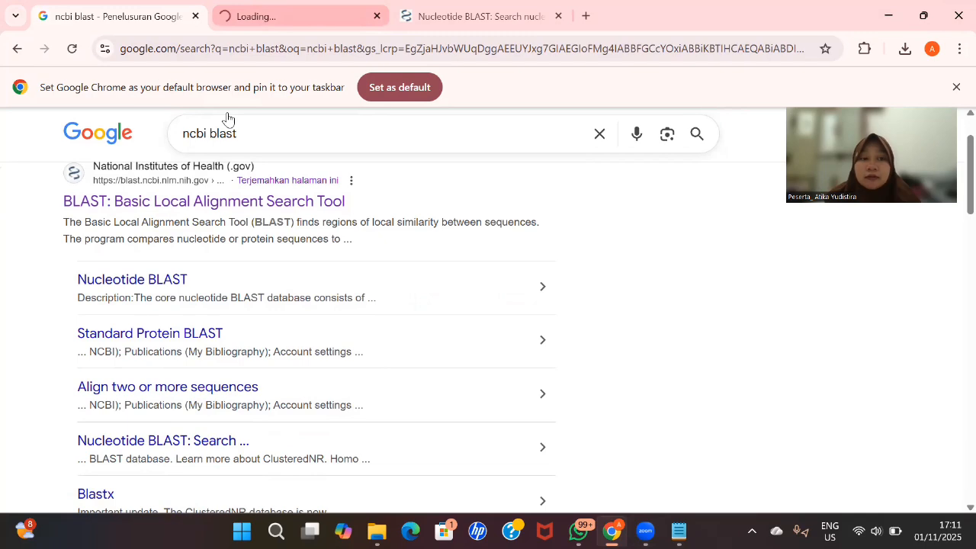
pyautogui.click(263, 16)
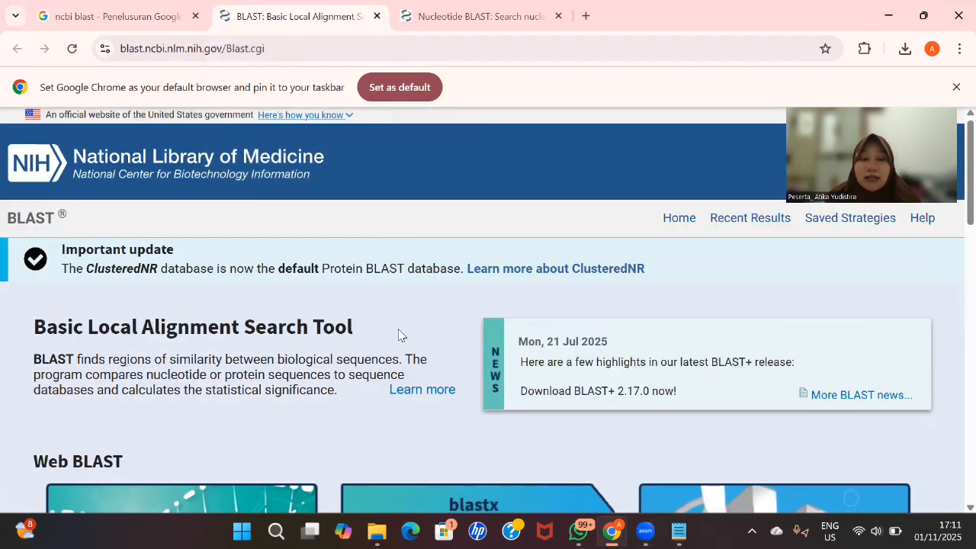
# - Open the Nucleotide BLAST tool from the Web BLAST section and go to its query sequence form
pyautogui.scroll(-5, 399, 308)
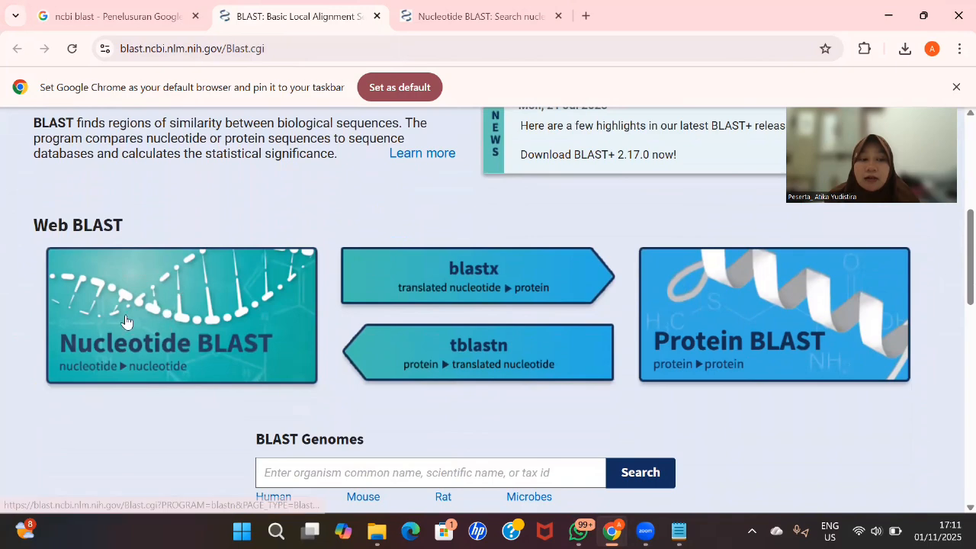
pyautogui.click(159, 310)
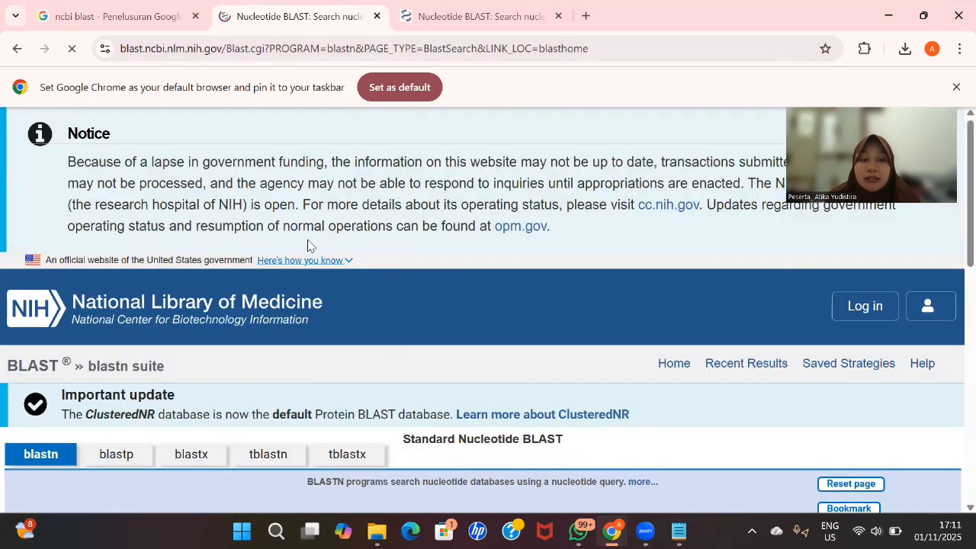
pyautogui.scroll(-4, 398, 282)
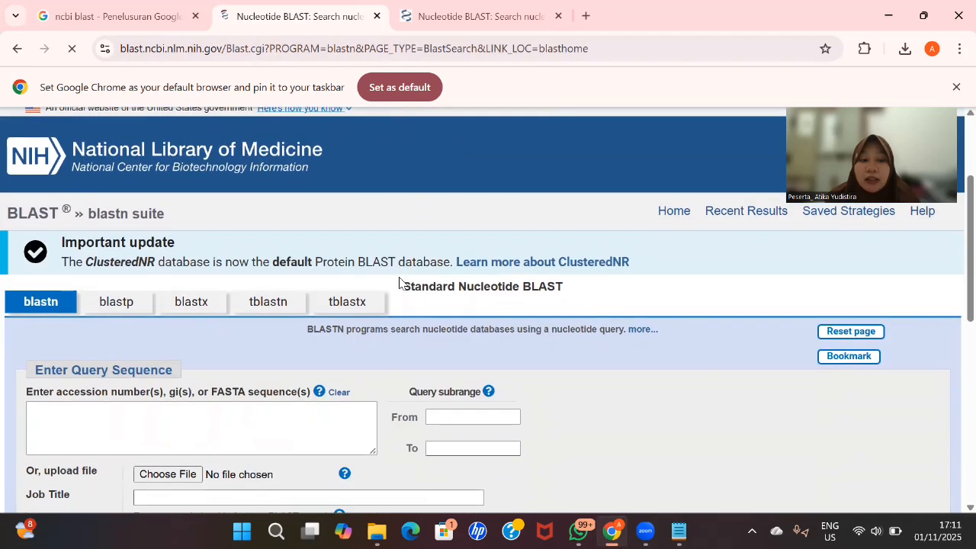
pyautogui.scroll(-1, 399, 282)
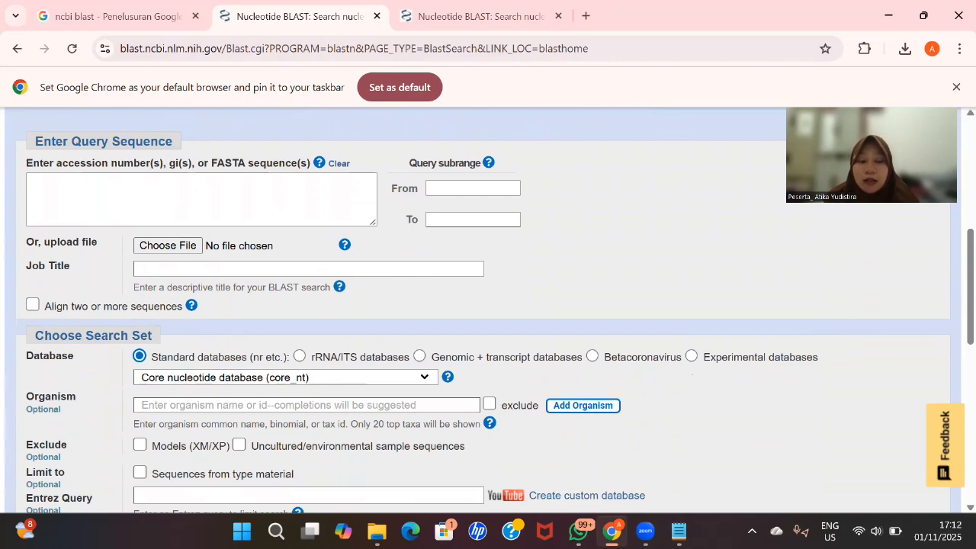
# - Switch to Notepad and copy the full nucleotide sequence below the Contig_1 header, leaving out the header line
pyautogui.moveTo(678, 531)
pyautogui.click(679, 461)
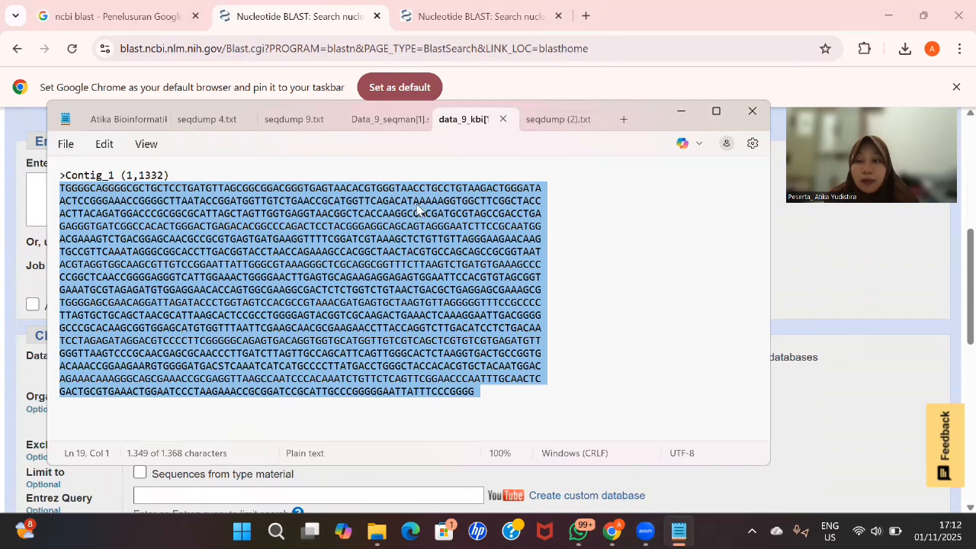
pyautogui.click(60, 188)
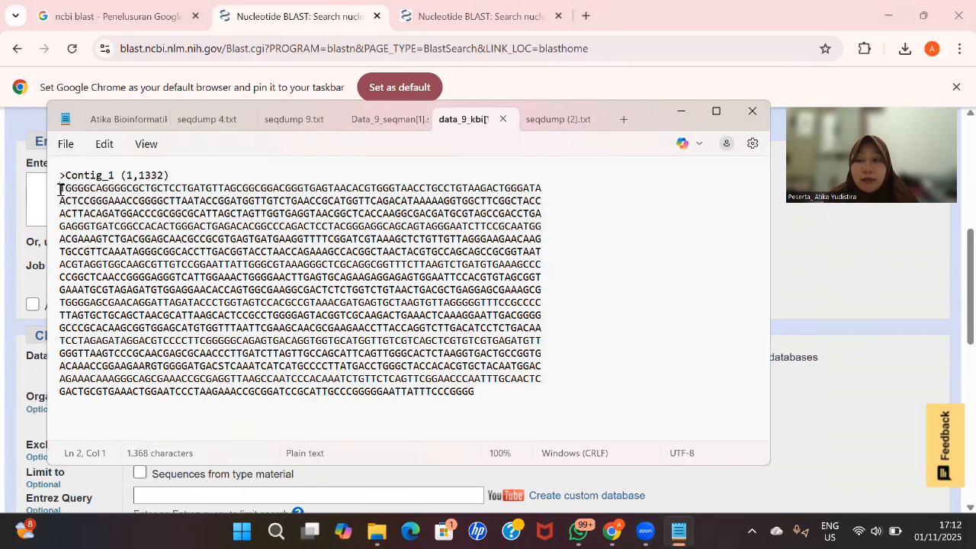
pyautogui.moveTo(61, 190); pyautogui.dragTo(511, 388)
pyautogui.rightClick(330, 267)
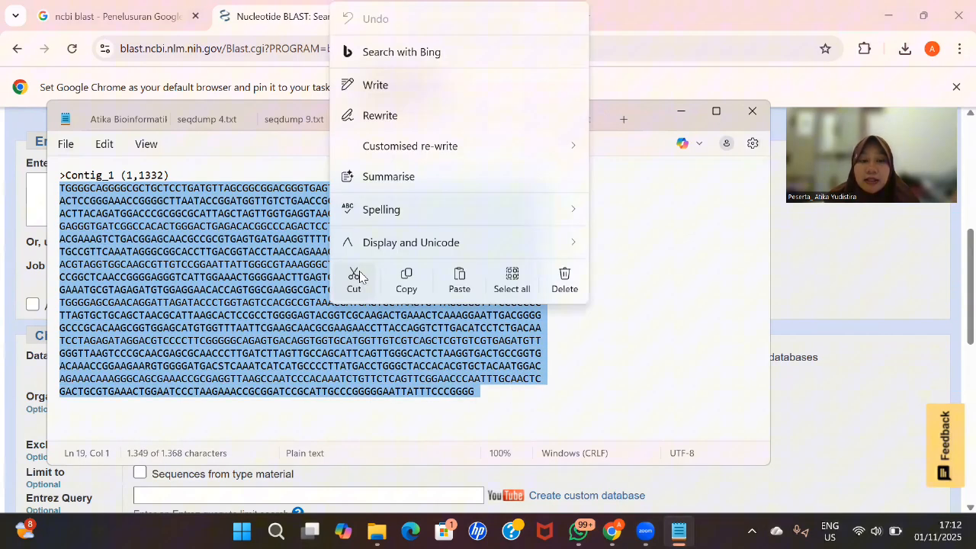
pyautogui.click(407, 283)
# - Return to Chrome and paste the copied sequence into the Nucleotide BLAST query sequence field
pyautogui.click(798, 288)
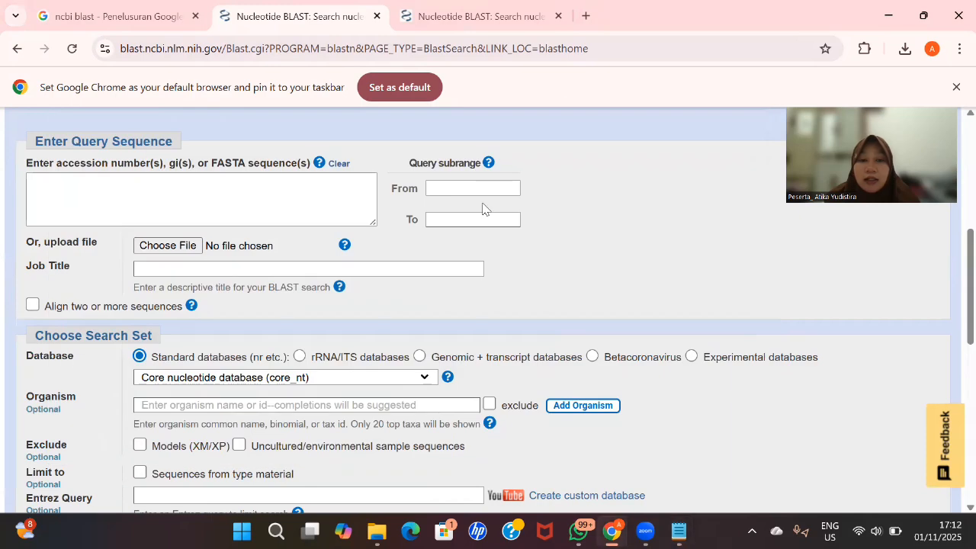
pyautogui.click(49, 192)
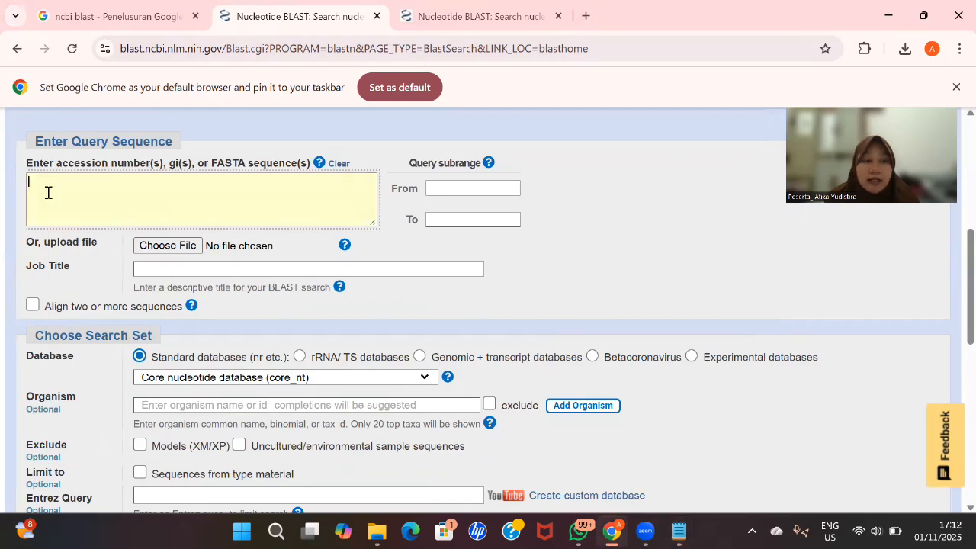
pyautogui.rightClick(48, 190)
pyautogui.click(73, 339)
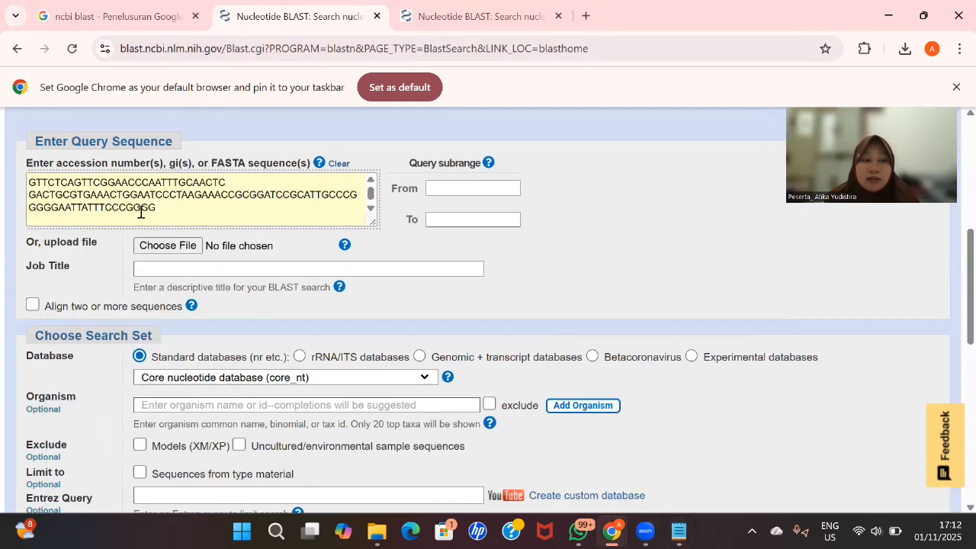
# - Expand the algorithm parameters and set the max target sequences to 5000
pyautogui.scroll(-3, 202, 283)
pyautogui.scroll(-2, 203, 282)
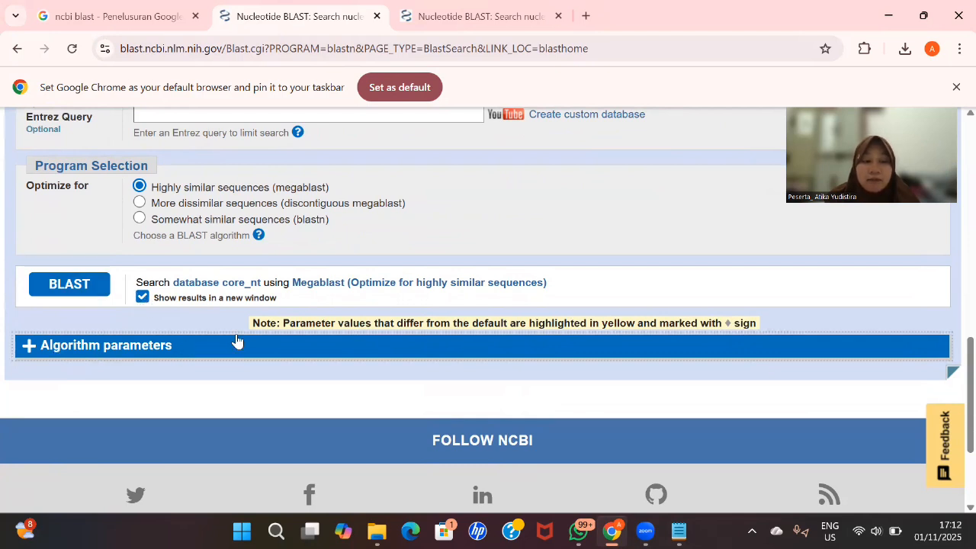
pyautogui.scroll(-1, 236, 342)
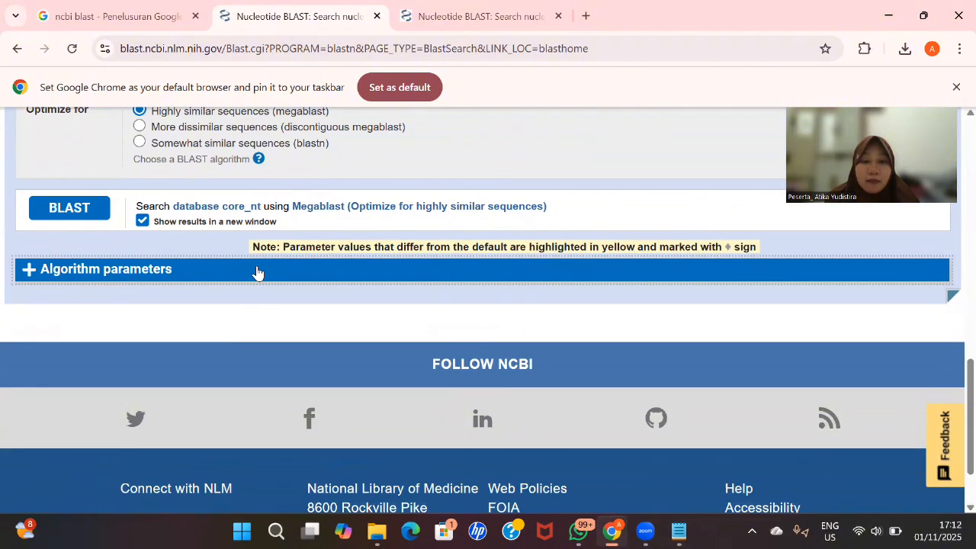
pyautogui.click(257, 269)
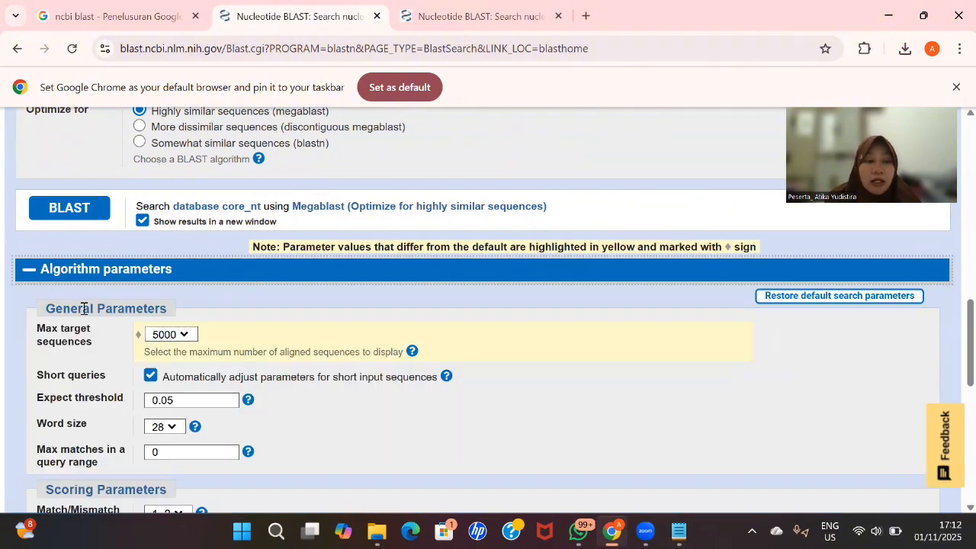
pyautogui.scroll(-1, 81, 307)
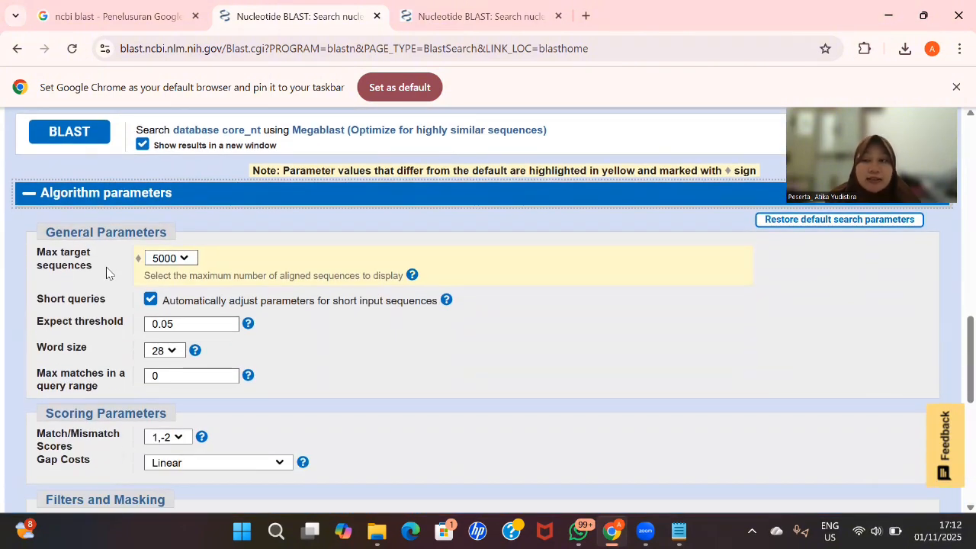
pyautogui.click(185, 260)
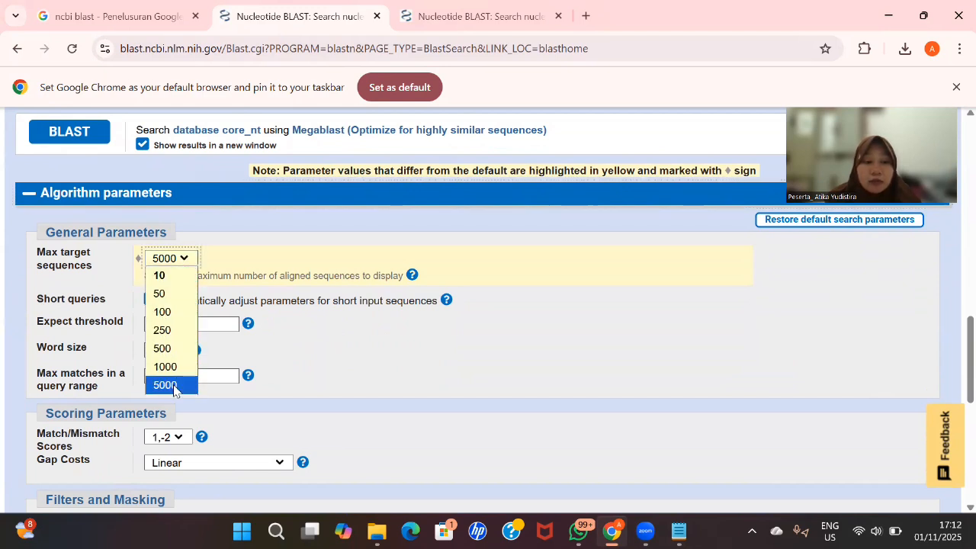
pyautogui.click(174, 389)
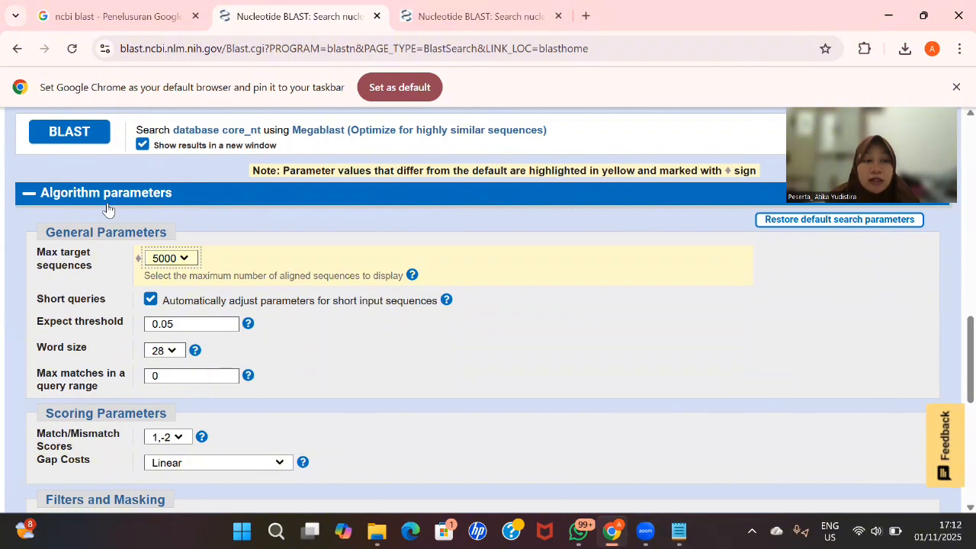
# - Run the megablast search against core_nt and go to the list of sequences producing significant alignments
pyautogui.scroll(1, 108, 210)
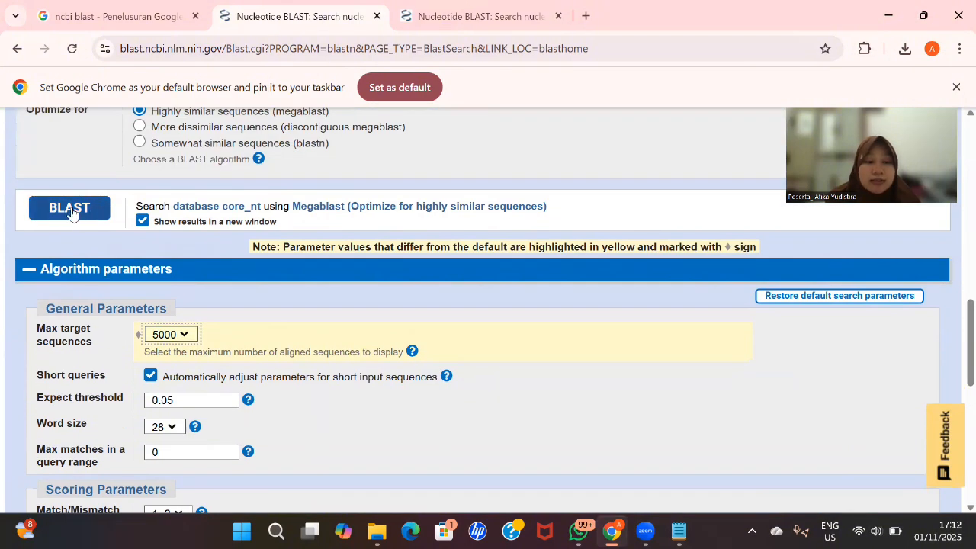
pyautogui.click(69, 208)
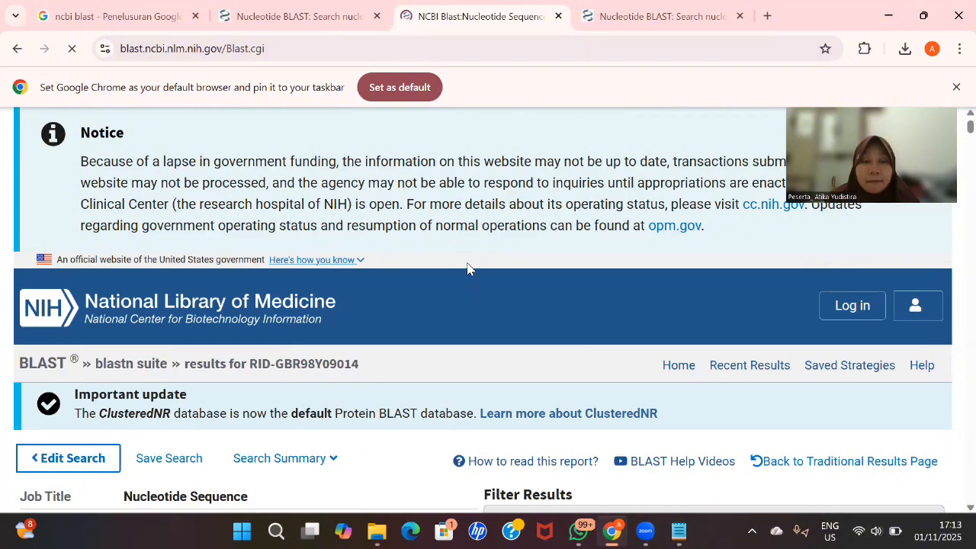
pyautogui.scroll(-2, 467, 221)
pyautogui.scroll(-4, 467, 222)
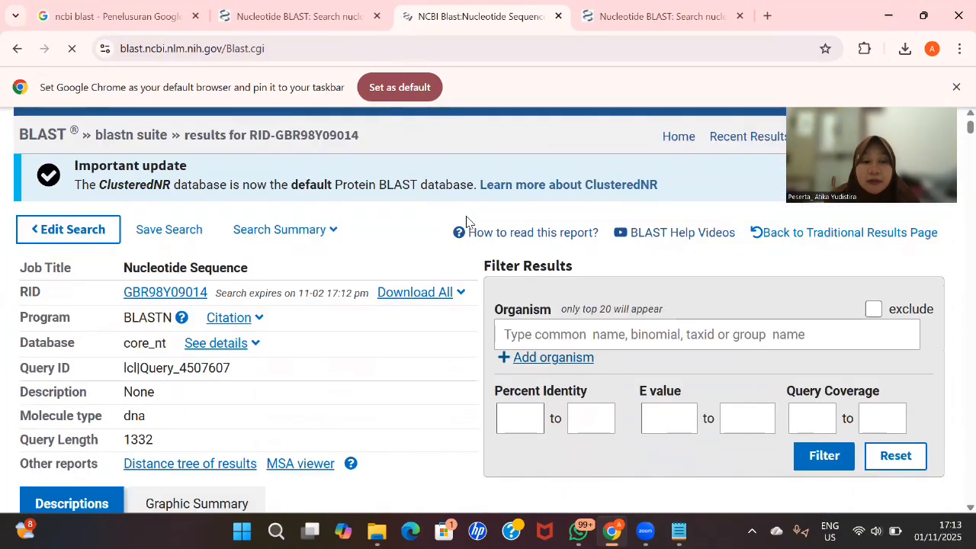
pyautogui.scroll(-1, 467, 222)
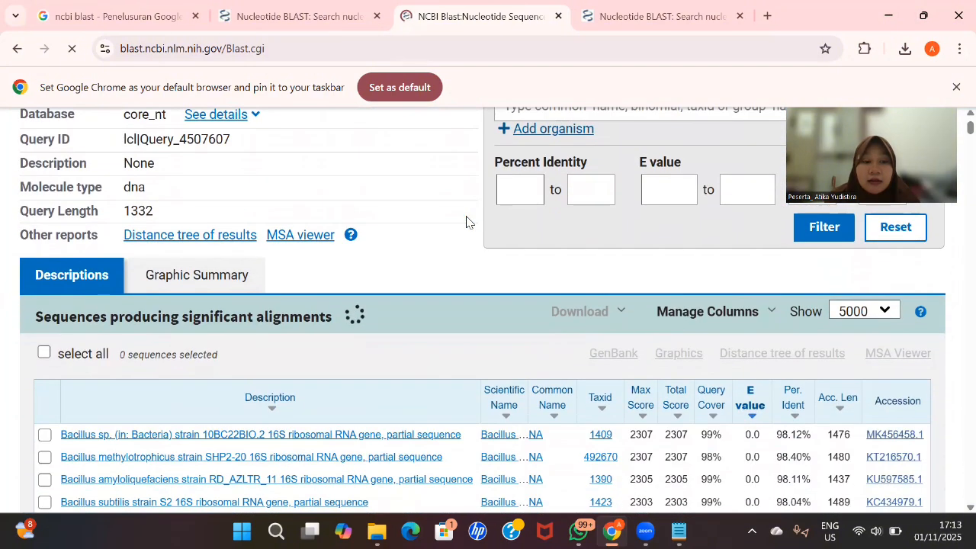
pyautogui.scroll(-1, 468, 221)
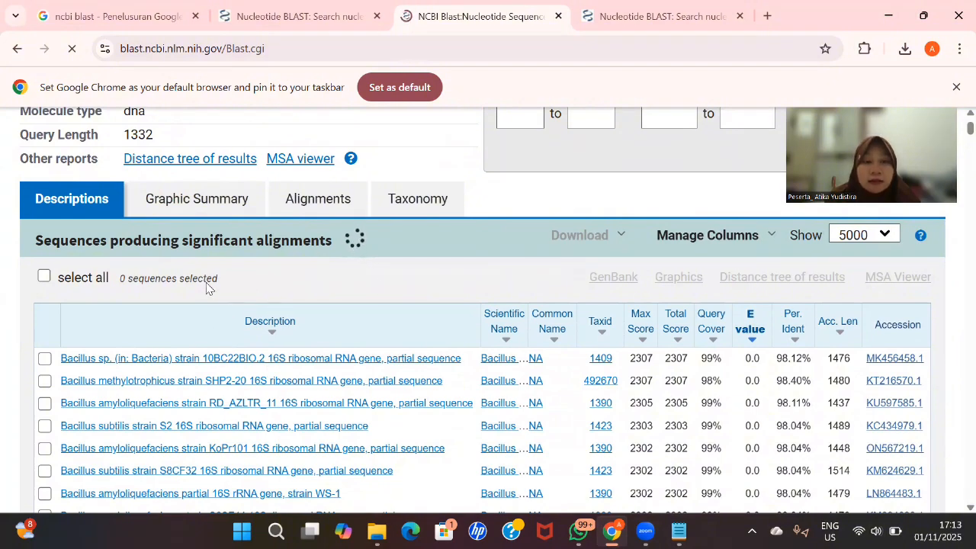
pyautogui.scroll(-1, 379, 260)
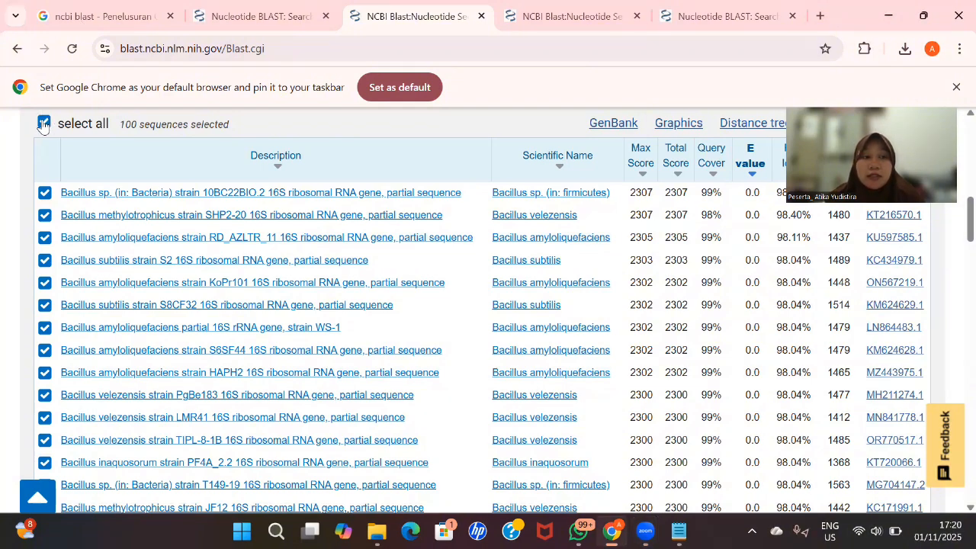
# - Deselect all result sequences and select only Bacillus sp. strain 10BC22BIO.2 and Bacillus methylotrophicus strain SHP2-20
pyautogui.click(46, 123)
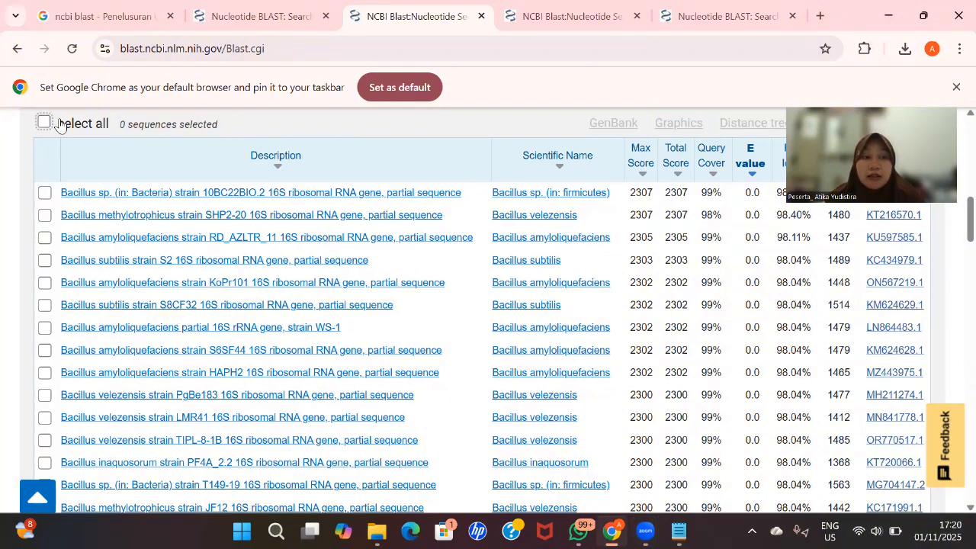
pyautogui.click(44, 194)
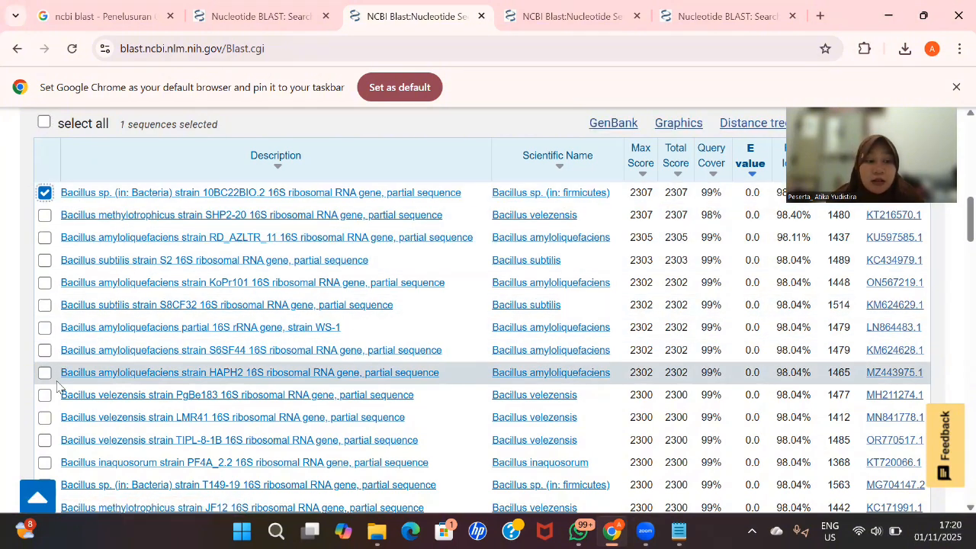
pyautogui.scroll(-1, 65, 465)
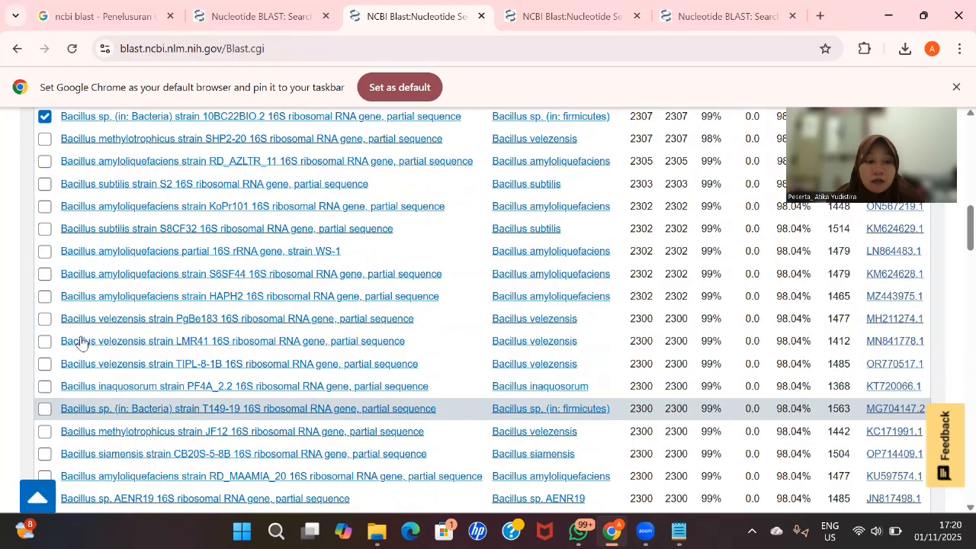
pyautogui.scroll(1, 80, 260)
pyautogui.click(44, 215)
# - Add the Niallia circulans strain BAB-7064 16S ribosomal RNA sequence to the selection
pyautogui.scroll(-3, 81, 279)
pyautogui.scroll(-2, 81, 280)
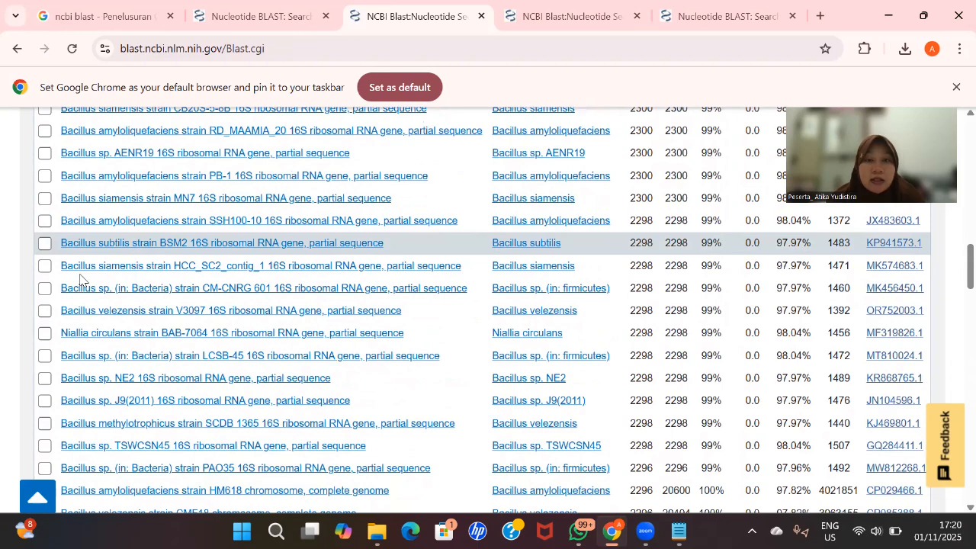
pyautogui.scroll(-1, 81, 279)
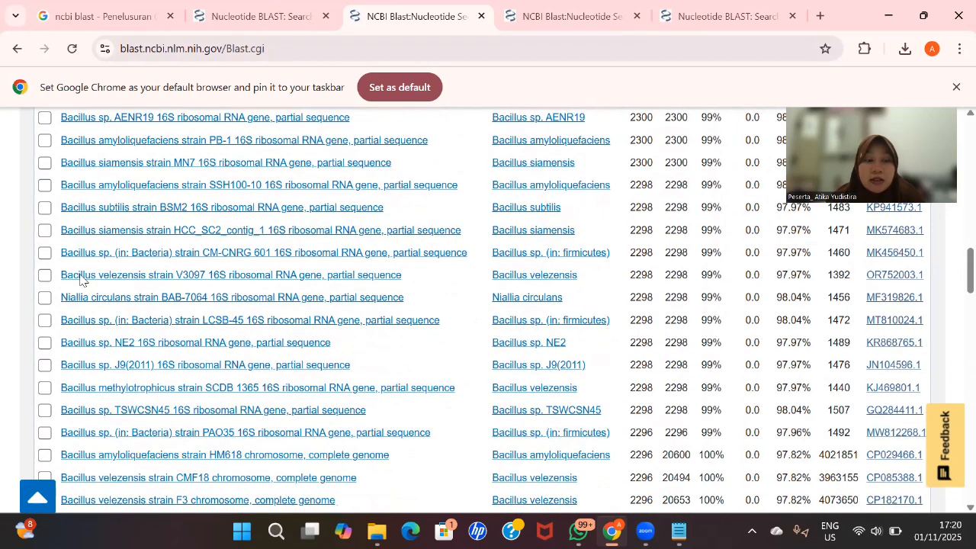
pyautogui.click(44, 297)
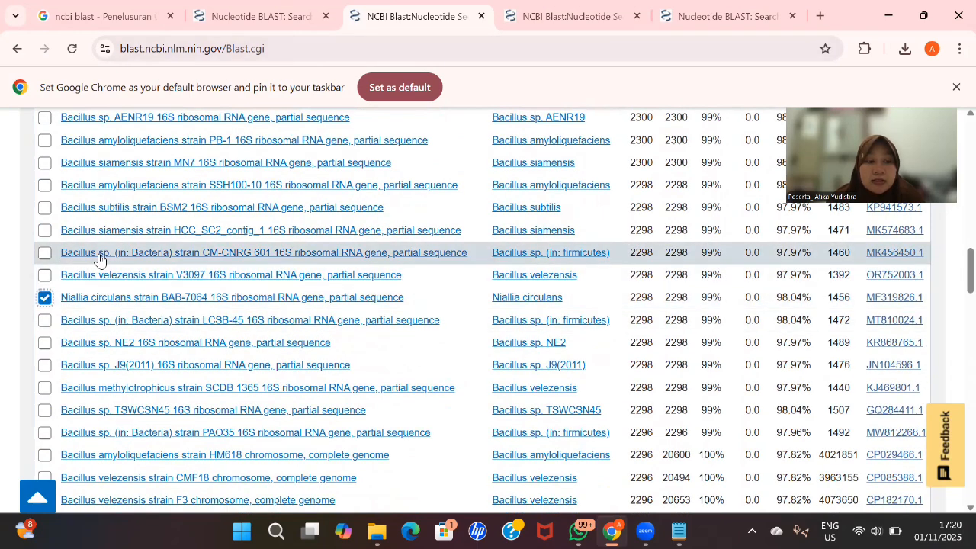
pyautogui.scroll(-1, 87, 327)
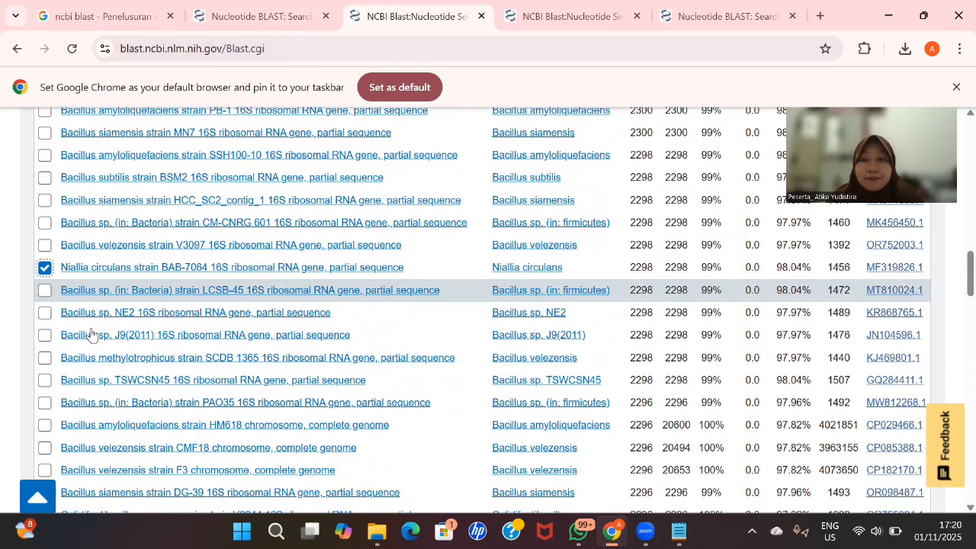
# - Download the selected alignment sequences as FASTA (complete sequence)
pyautogui.scroll(-1, 90, 335)
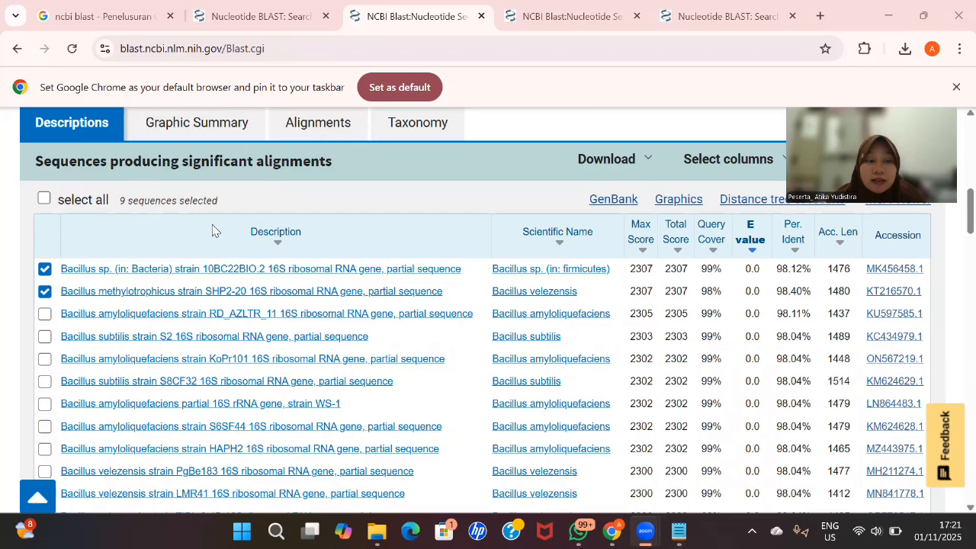
pyautogui.moveTo(172, 161); pyautogui.dragTo(168, 199)
pyautogui.click(252, 209)
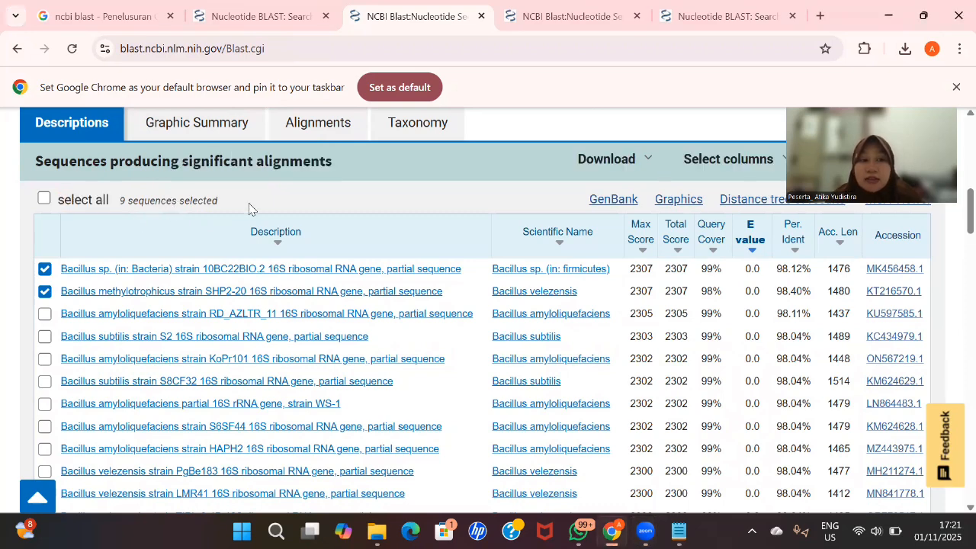
pyautogui.click(604, 166)
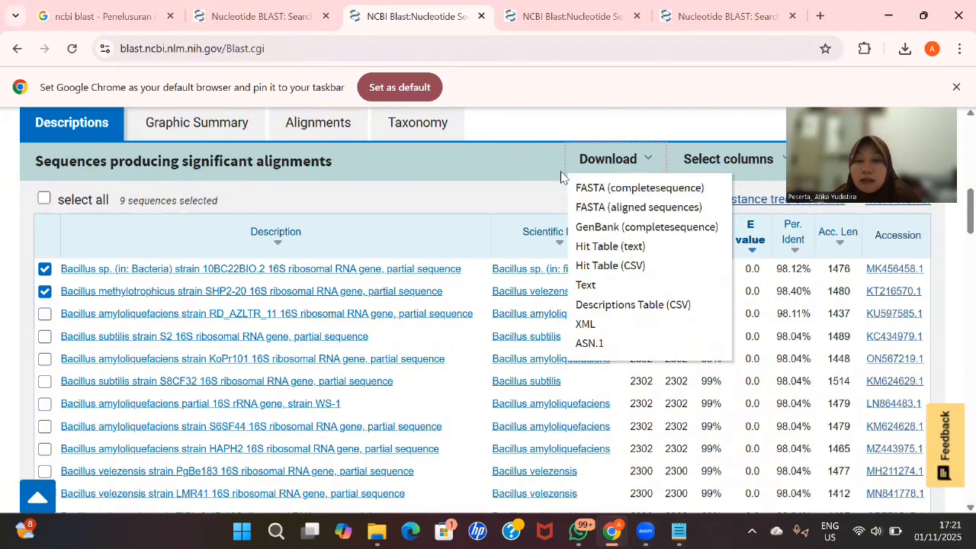
pyautogui.click(652, 191)
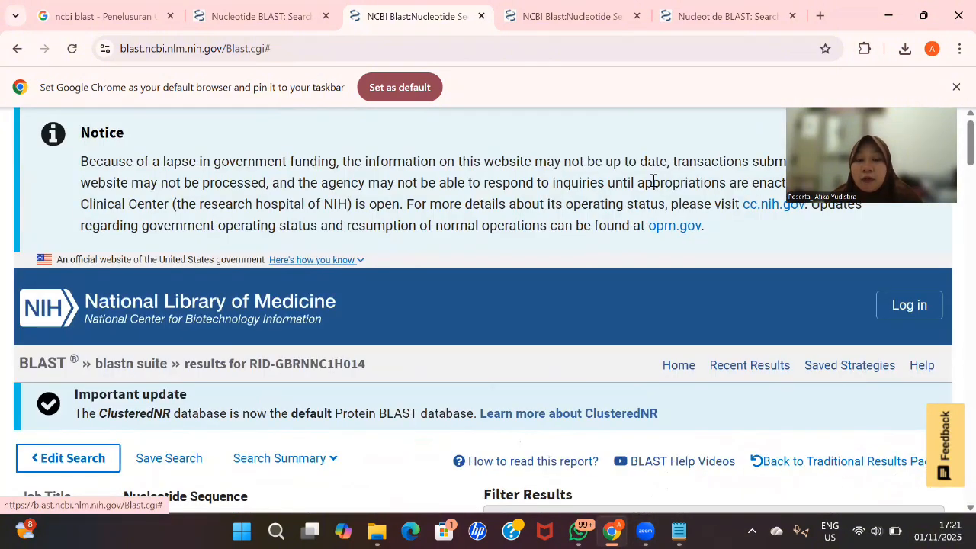
# - Open the downloaded sequence file and look through its FASTA records
pyautogui.click(902, 48)
pyautogui.click(762, 203)
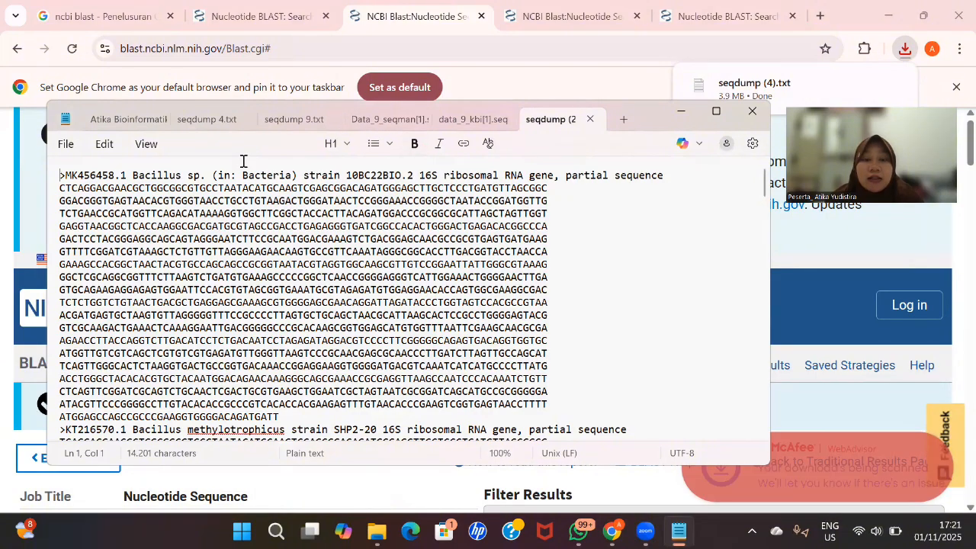
pyautogui.scroll(-4, 282, 221)
pyautogui.scroll(-2, 282, 221)
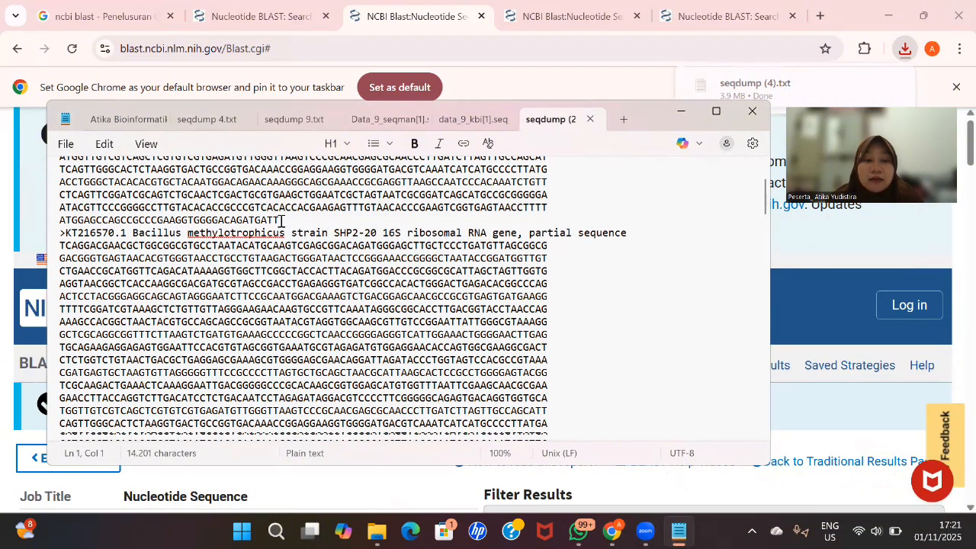
pyautogui.scroll(-20, 282, 221)
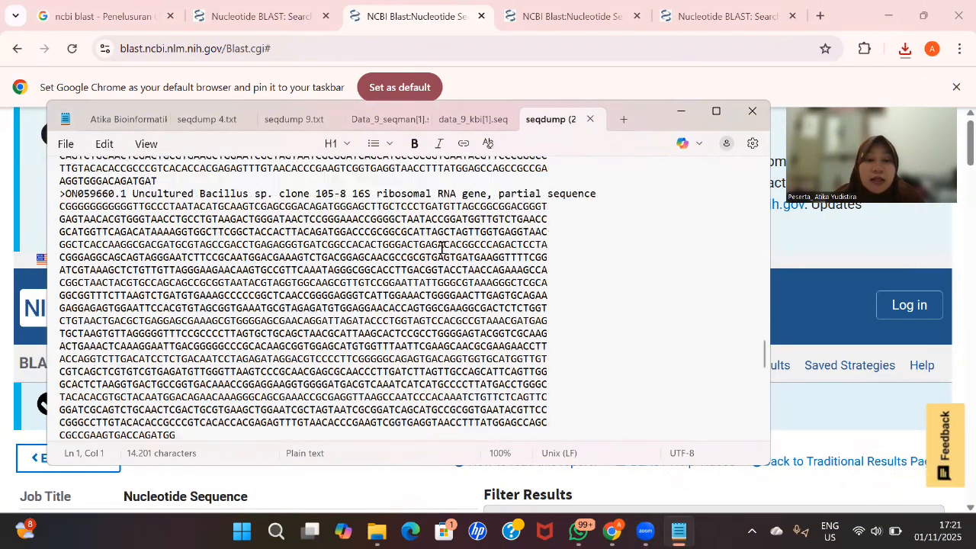
pyautogui.scroll(20, 446, 248)
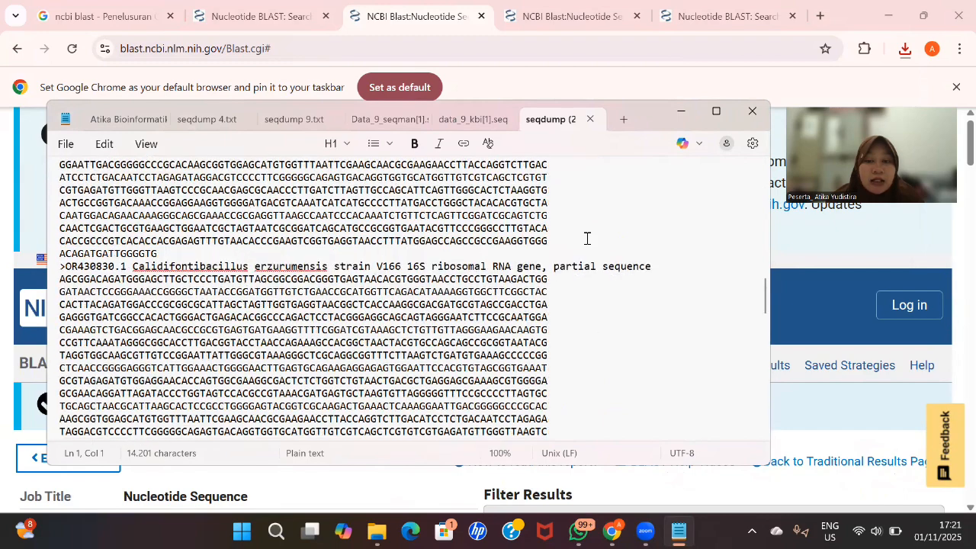
pyautogui.scroll(10, 587, 239)
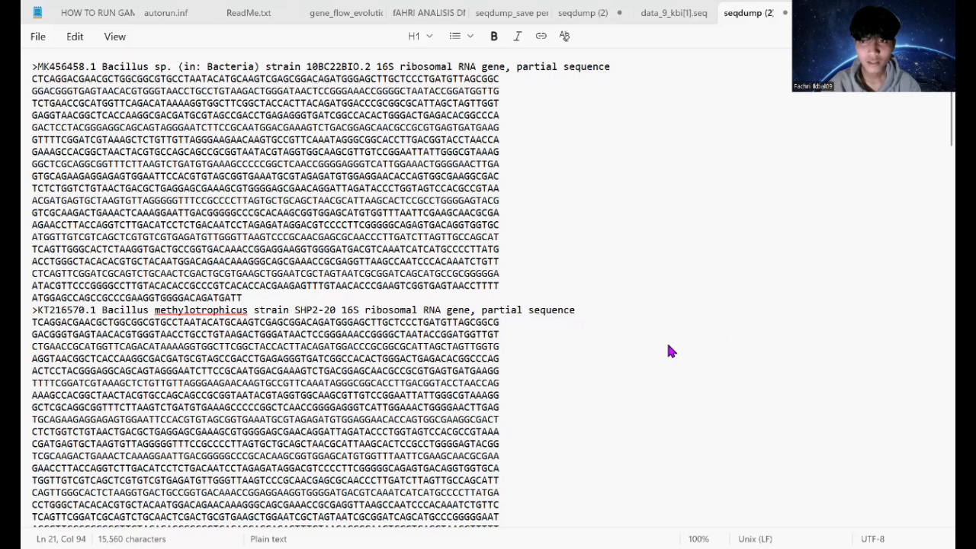
# - Shorten the first FASTA header to "Bacillus sp" by removing the accession MK456458.1 and the strain and gene description
pyautogui.click(668, 345)
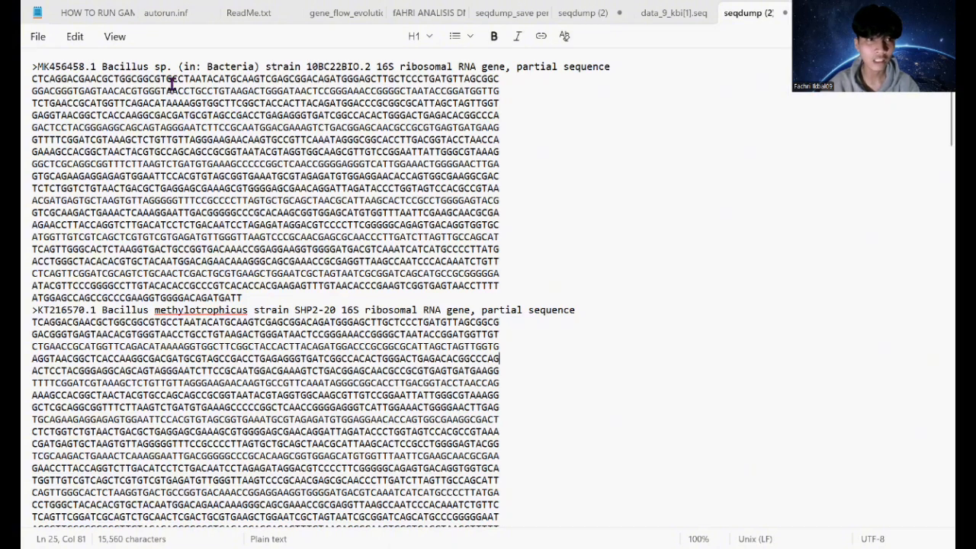
pyautogui.moveTo(37, 67); pyautogui.dragTo(103, 66)
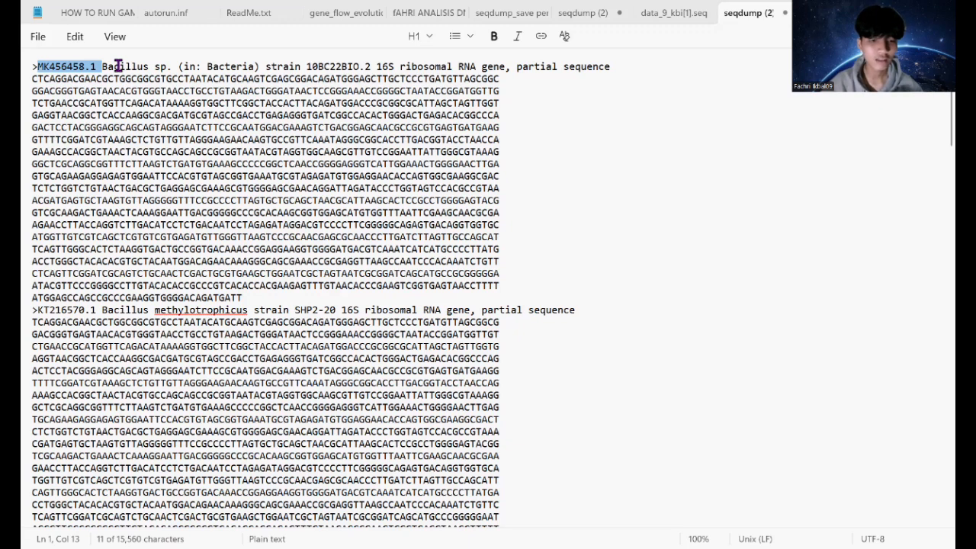
pyautogui.press('BackSpace')
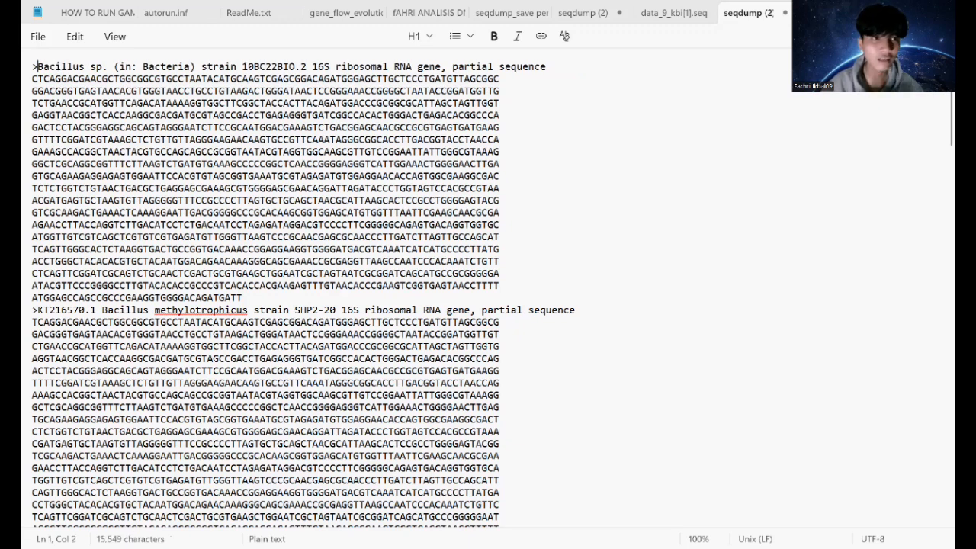
pyautogui.click(102, 67)
pyautogui.moveTo(124, 67); pyautogui.dragTo(546, 76)
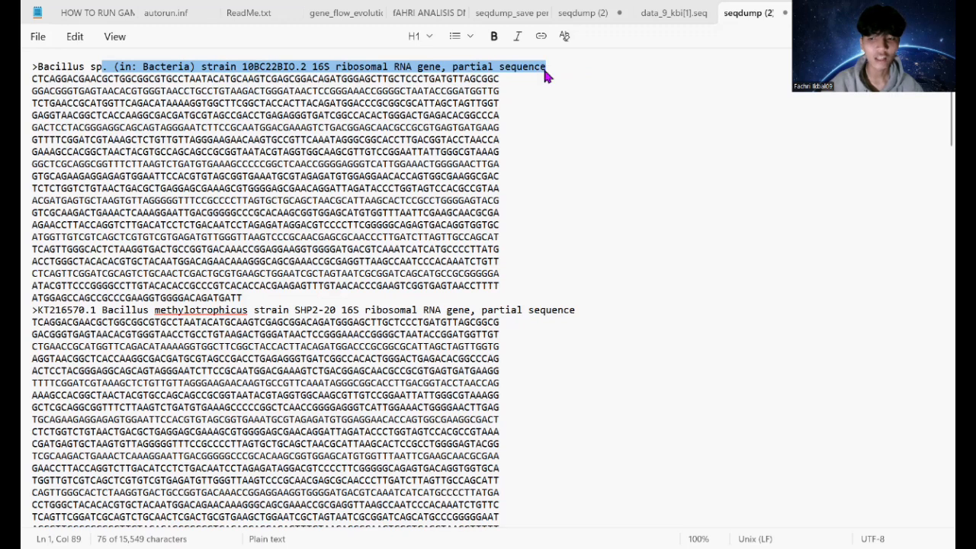
pyautogui.press('BackSpace')
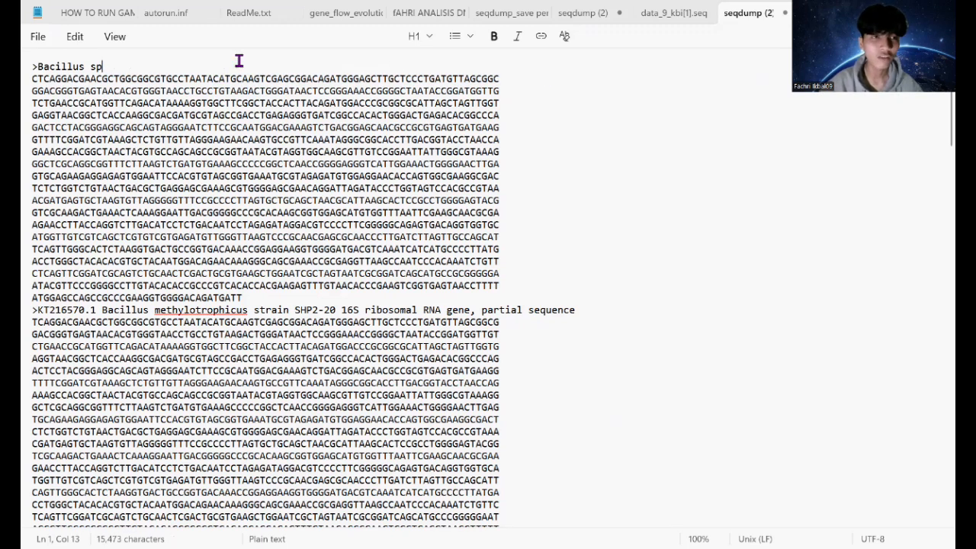
# - Replace the space in the first header with an underscore and number it so that it reads Bacillus_sp_1
pyautogui.click(90, 66)
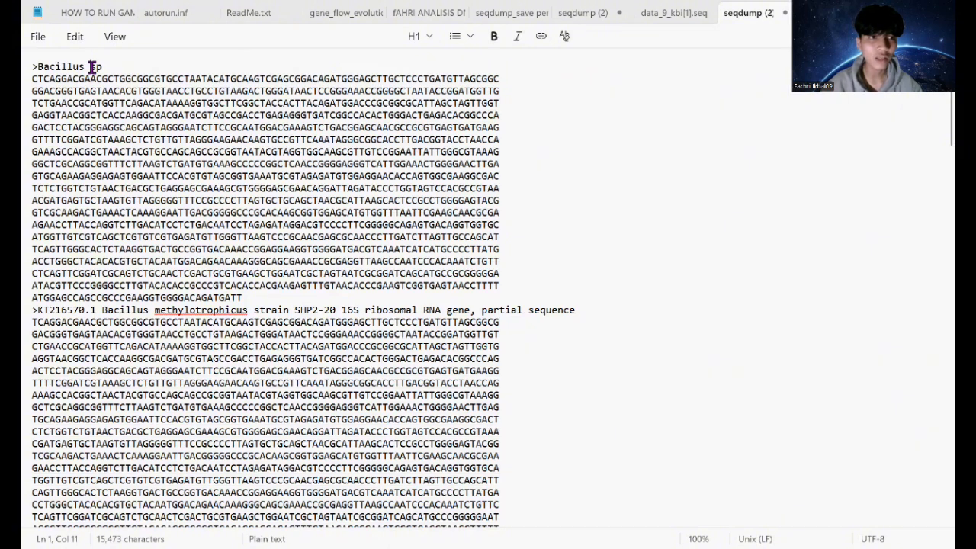
pyautogui.press('BackSpace')
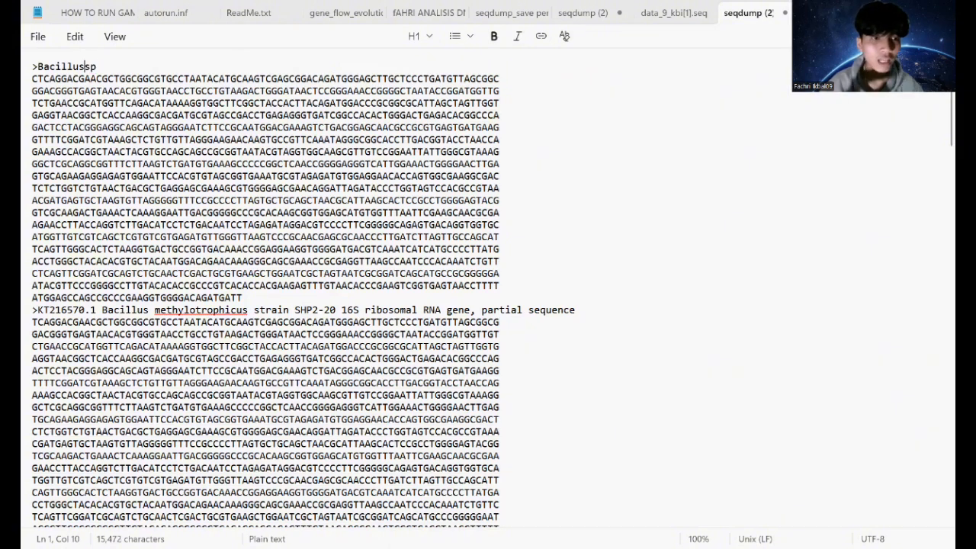
pyautogui.write('_')
pyautogui.click(127, 64)
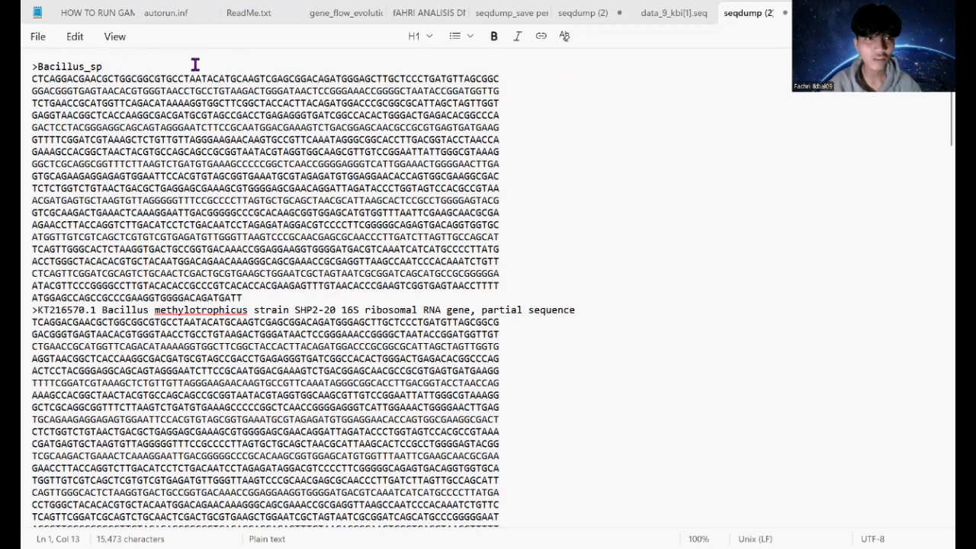
pyautogui.scroll(-5, 253, 309)
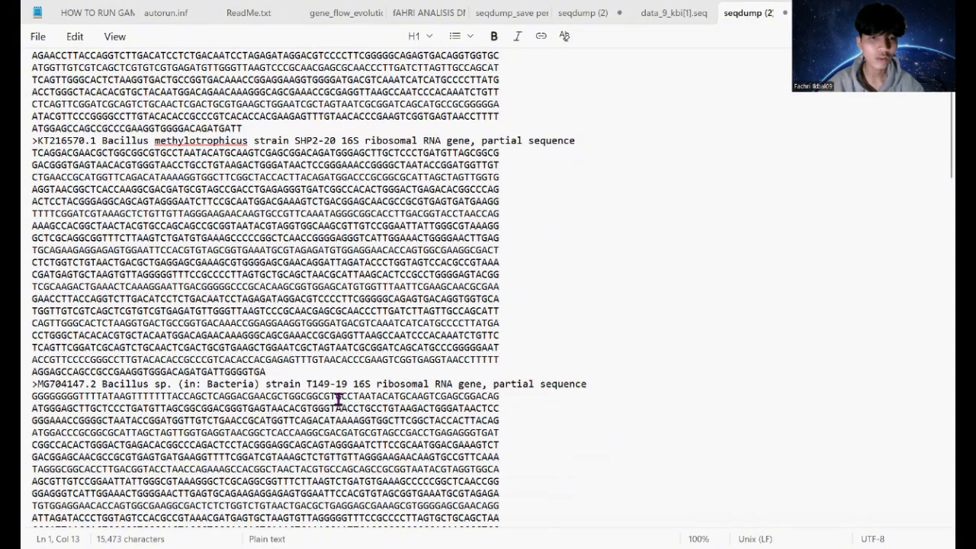
pyautogui.scroll(-1, 338, 399)
pyautogui.scroll(6, 337, 398)
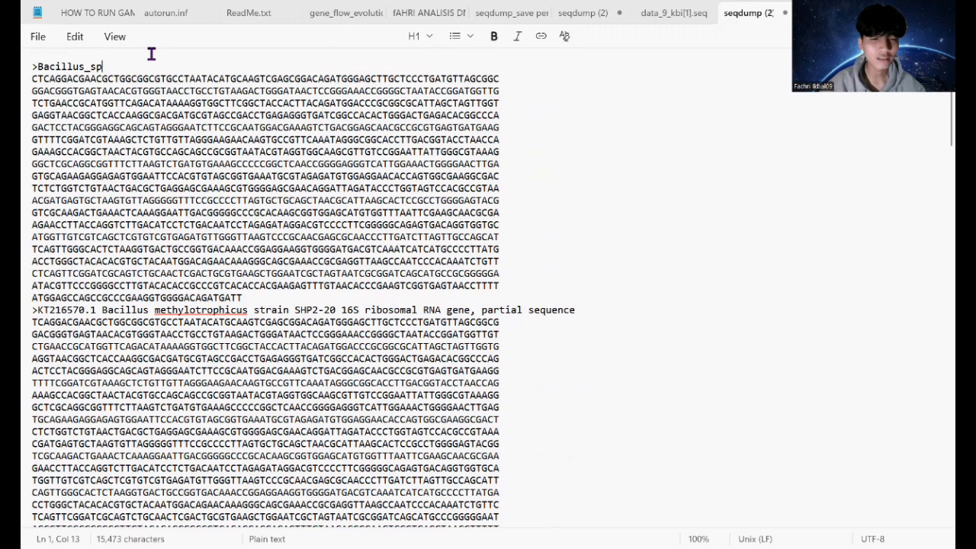
pyautogui.write('_1')
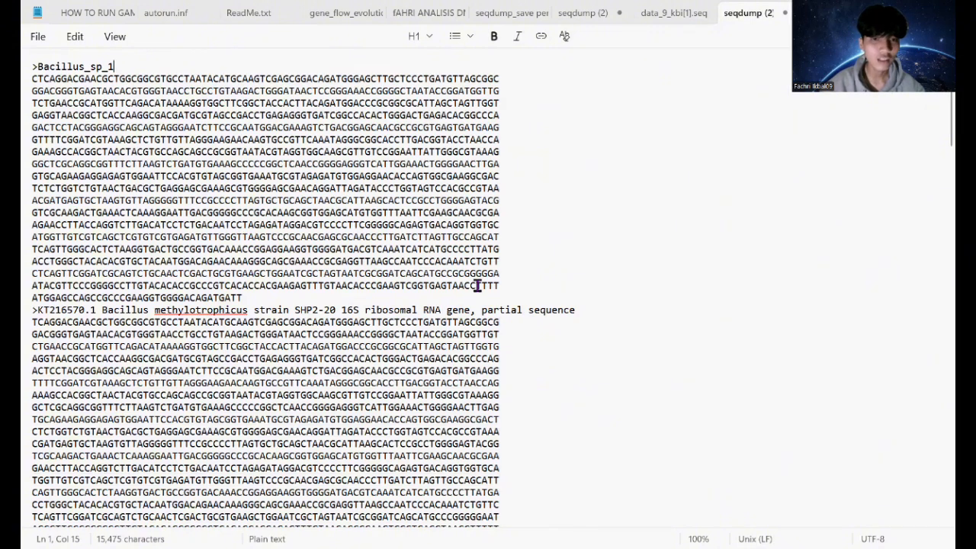
# - Reduce the KT216570.1 header to the species name Bacillus_methylotrophicus, joined by an underscore
pyautogui.moveTo(586, 304); pyautogui.dragTo(252, 311)
pyautogui.press('BackSpace')
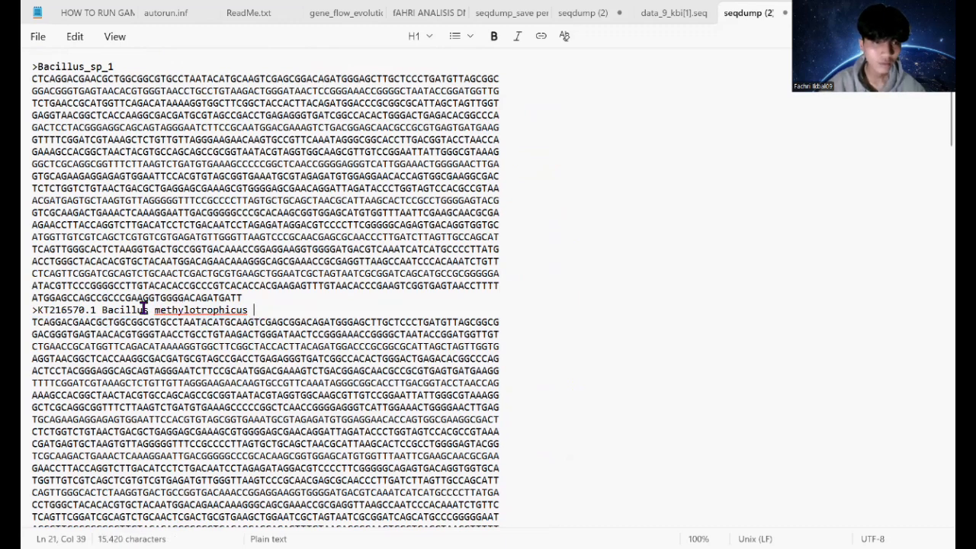
pyautogui.moveTo(97, 309); pyautogui.dragTo(38, 311)
pyautogui.press('BackSpace')
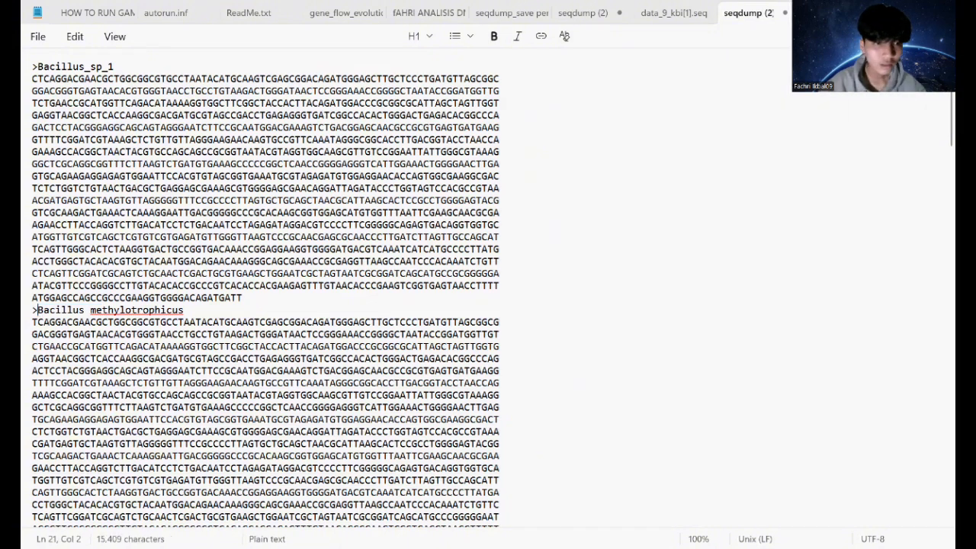
pyautogui.click(90, 310)
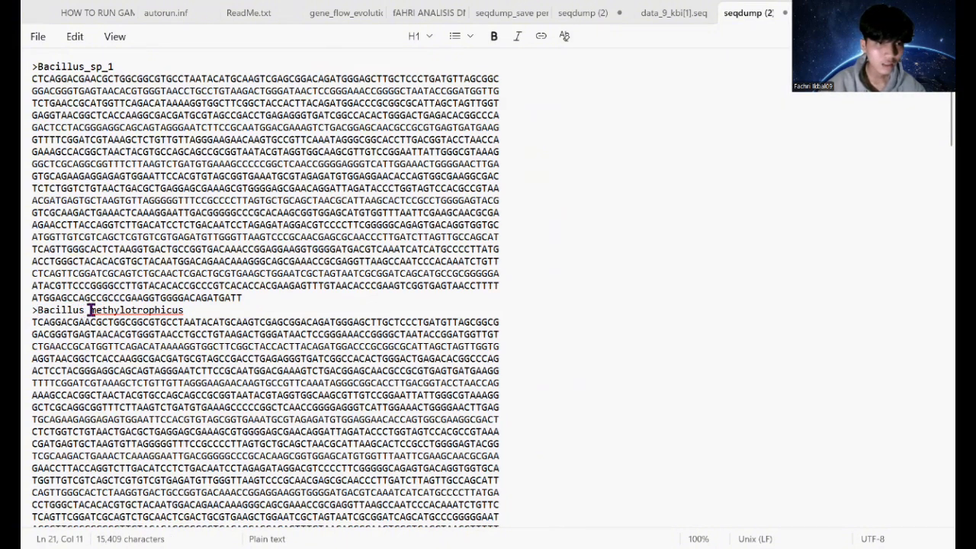
pyautogui.press('BackSpace')
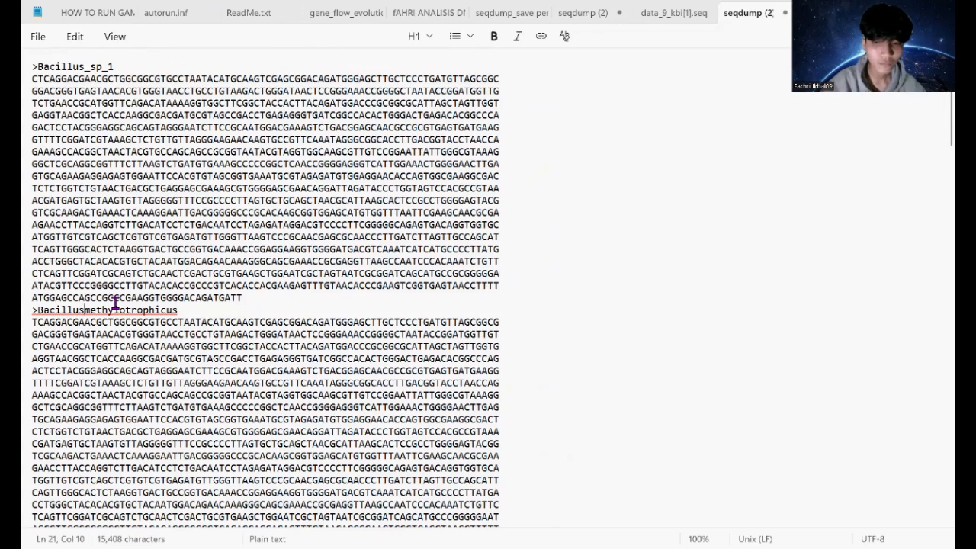
pyautogui.write('_')
# - Rename the header of the MG704147.2 Bacillus sp. strain T149-19 sequence to Bacillus_sp_2
pyautogui.scroll(-5, 255, 360)
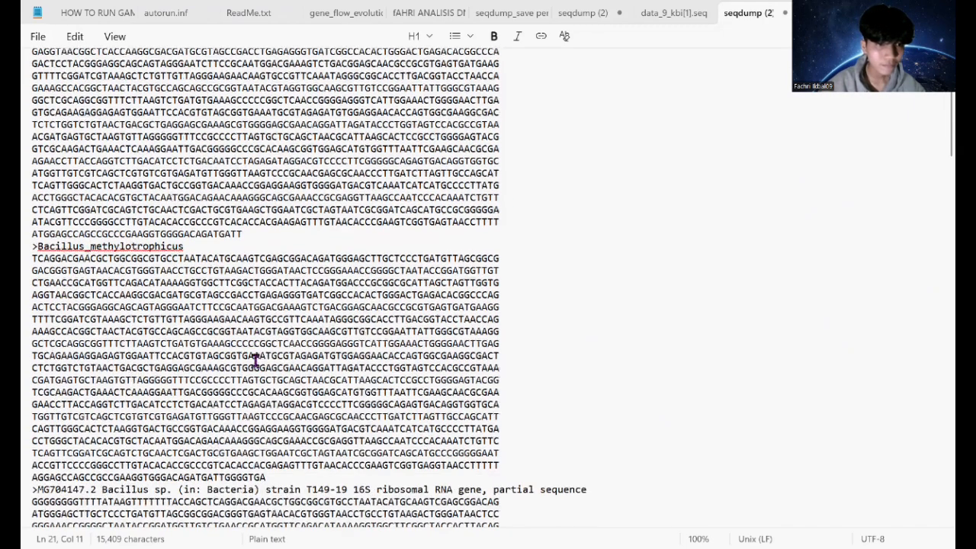
pyautogui.scroll(-3, 255, 360)
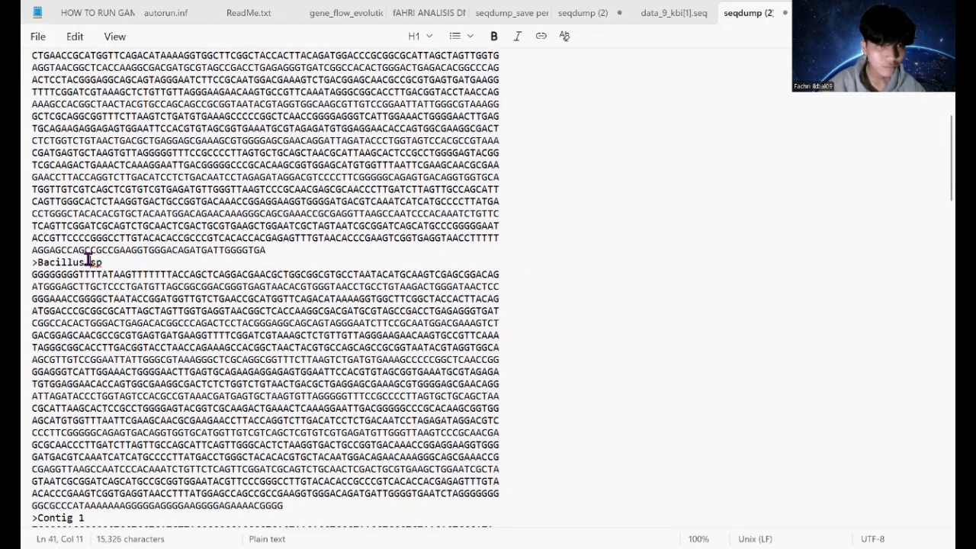
pyautogui.press('BackSpace')
pyautogui.write('_sp')
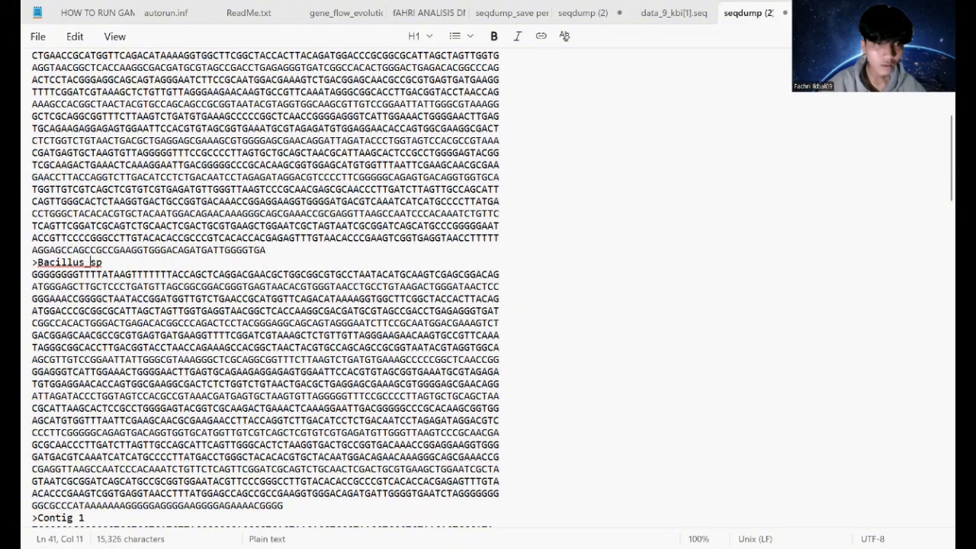
pyautogui.click(125, 260)
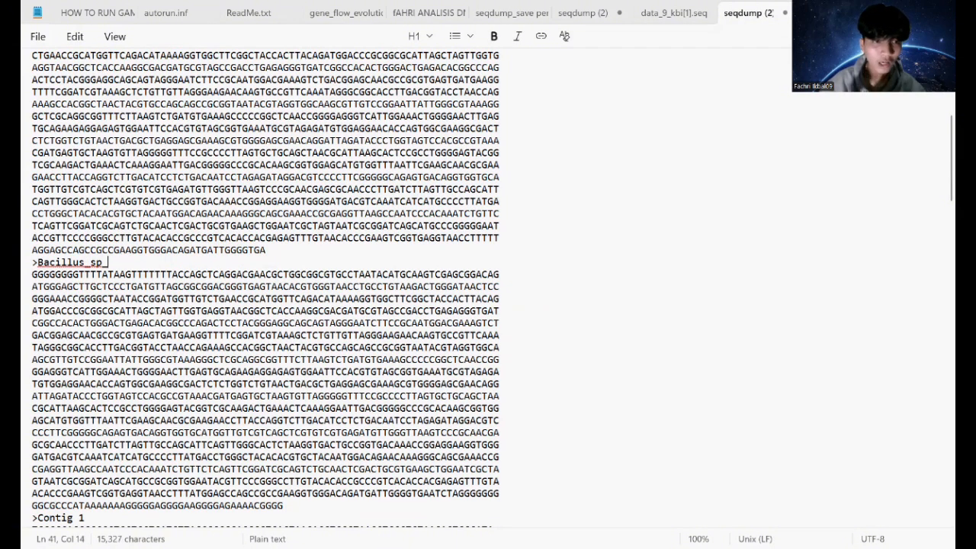
pyautogui.write('2')
# - Rename the Contig 1 header to Bacillus_sp_3
pyautogui.scroll(-6, 196, 264)
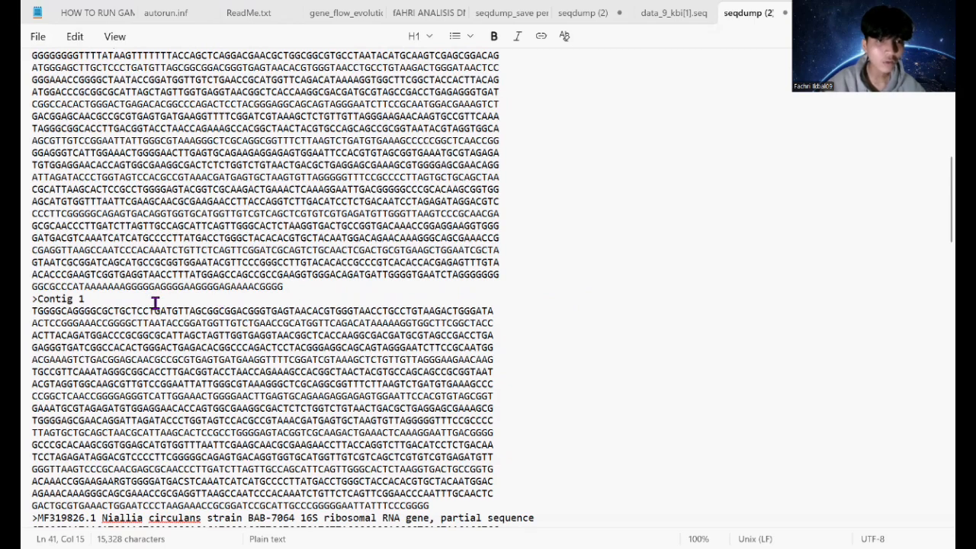
pyautogui.scroll(-3, 157, 303)
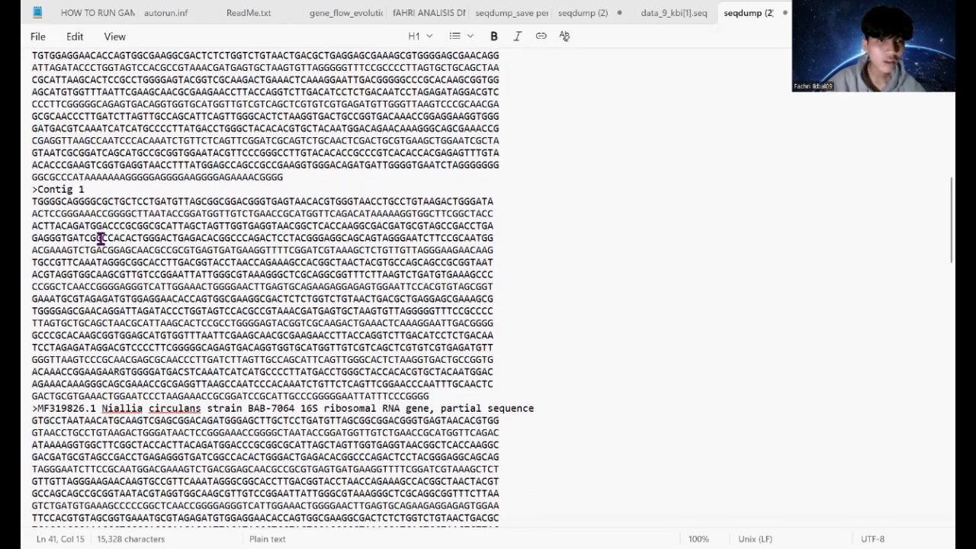
pyautogui.click(98, 192)
pyautogui.moveTo(96, 192); pyautogui.dragTo(41, 195)
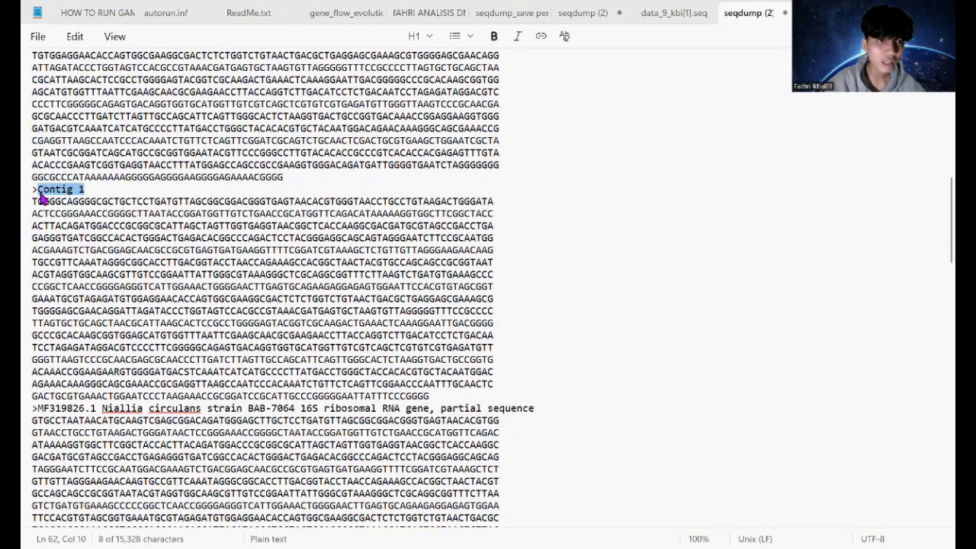
pyautogui.write('Bacillus')
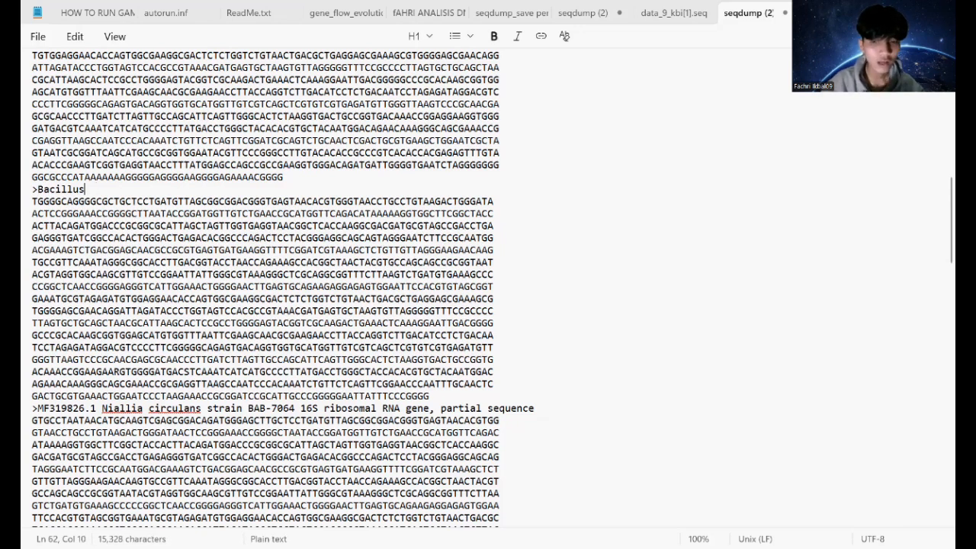
pyautogui.write('_sp')
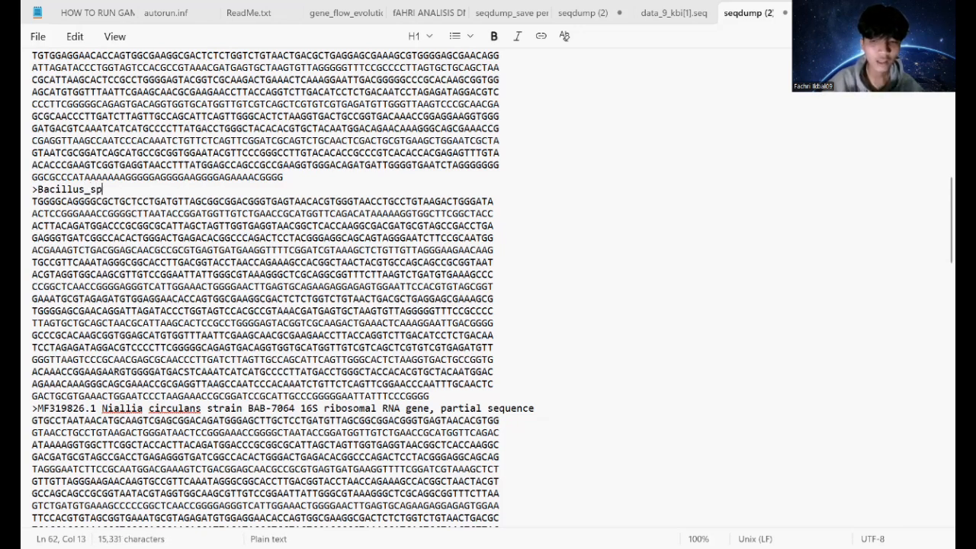
pyautogui.write('_3')
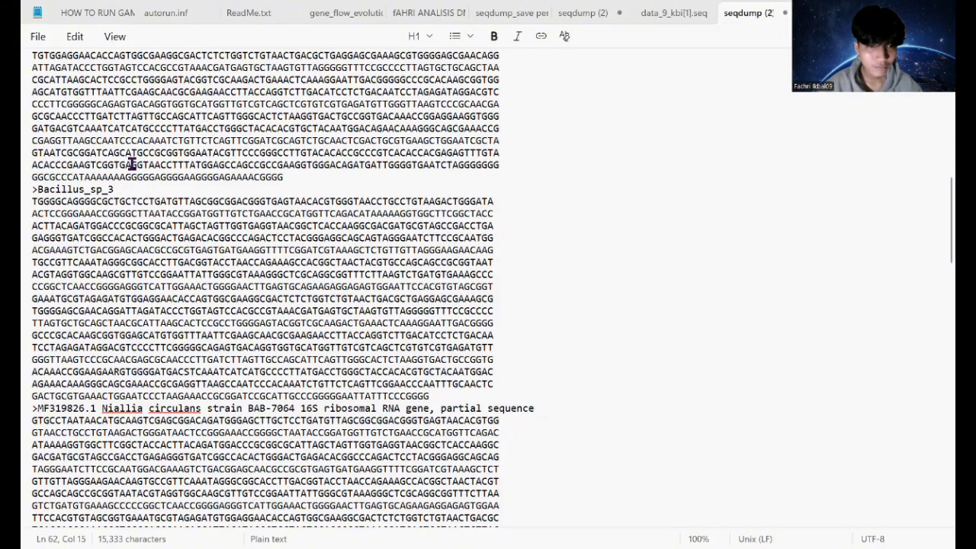
pyautogui.scroll(-3, 193, 246)
pyautogui.scroll(-3, 193, 245)
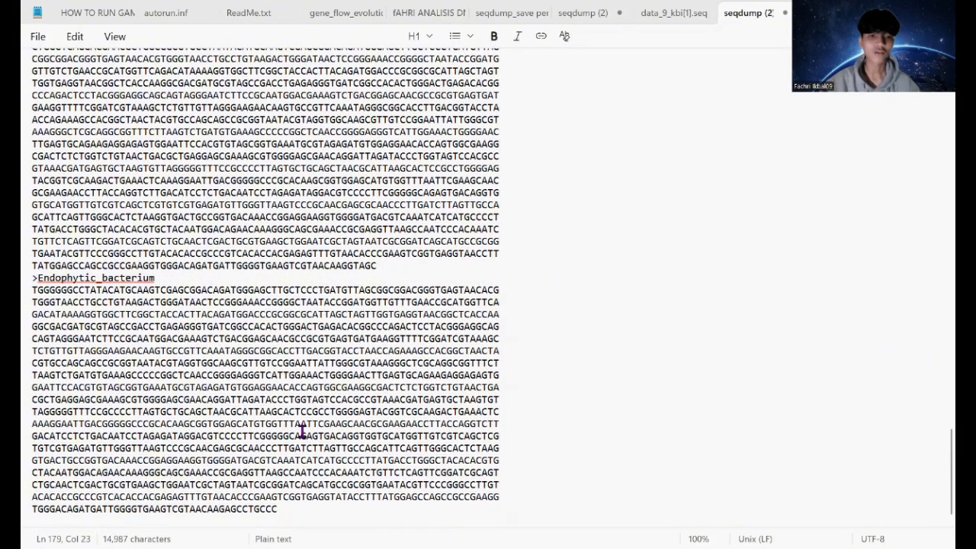
# - Save the edited sequence list as a text document named seqdump ncbi in the Downloads folder
pyautogui.click(38, 40)
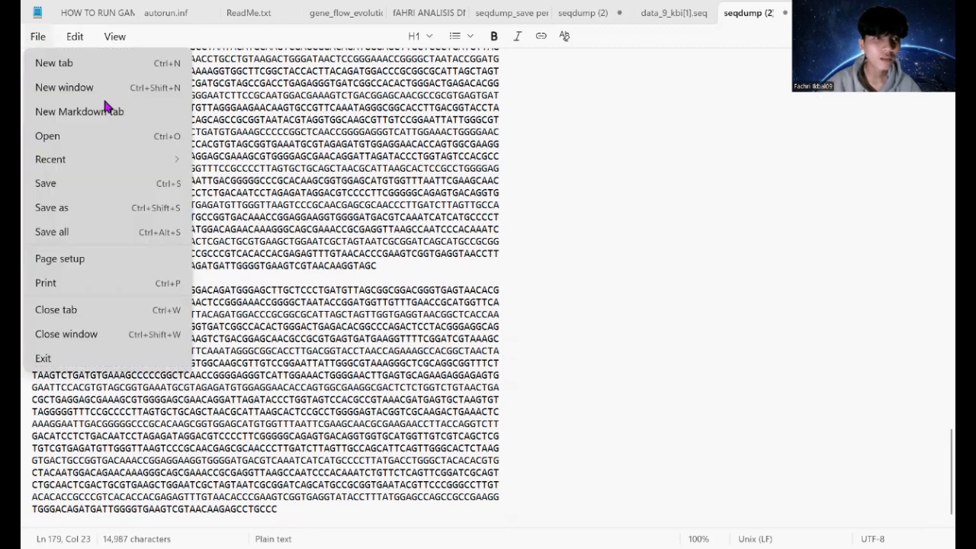
pyautogui.click(148, 207)
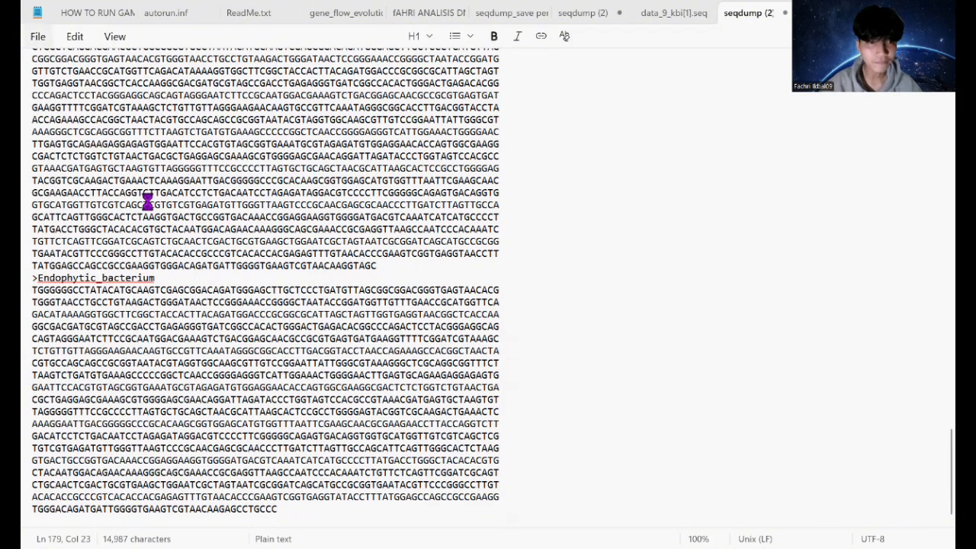
pyautogui.click(217, 241)
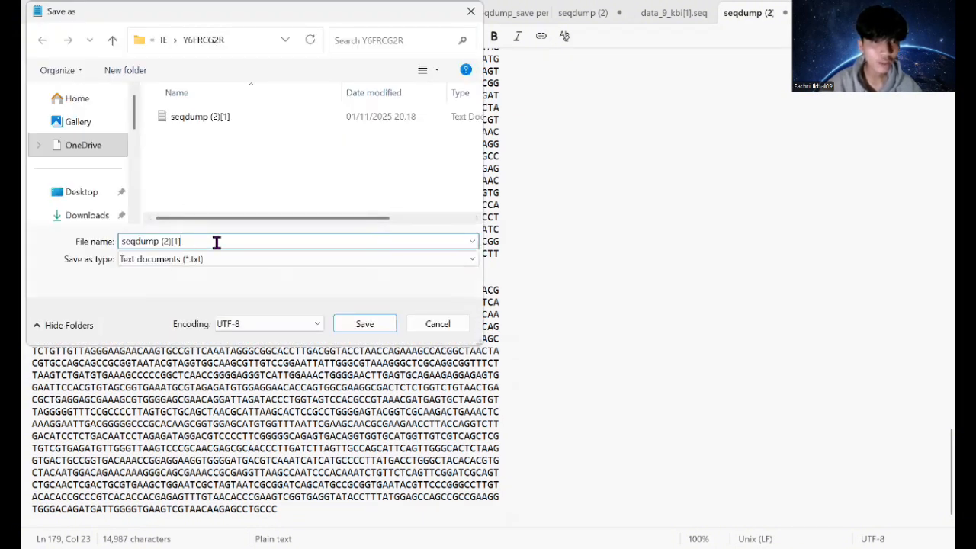
pyautogui.press('BackSpace')
pyautogui.press('BackSpace')
pyautogui.press('BackSpace')
pyautogui.press('BackSpace')
pyautogui.press('BackSpace')
pyautogui.press('BackSpace')
pyautogui.press('BackSpace')
pyautogui.press('BackSpace')
pyautogui.press('BackSpace')
pyautogui.press('BackSpace')
pyautogui.press('BackSpace')
pyautogui.press('BackSpace')
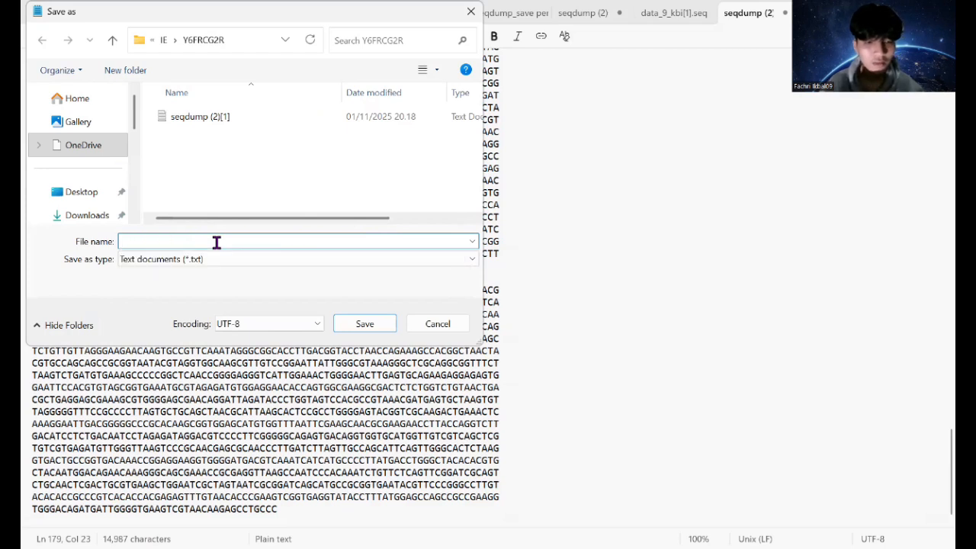
pyautogui.write('seqdump ncbi')
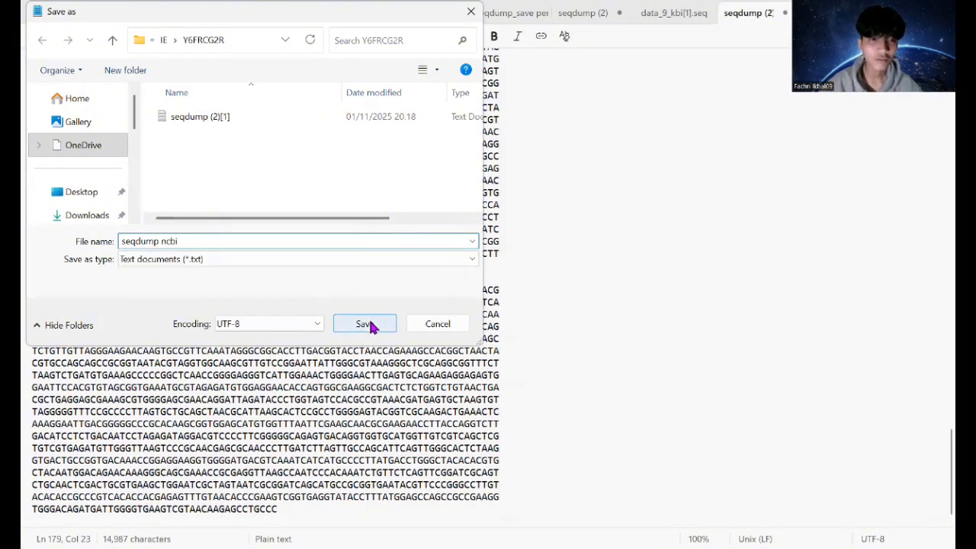
pyautogui.click(96, 217)
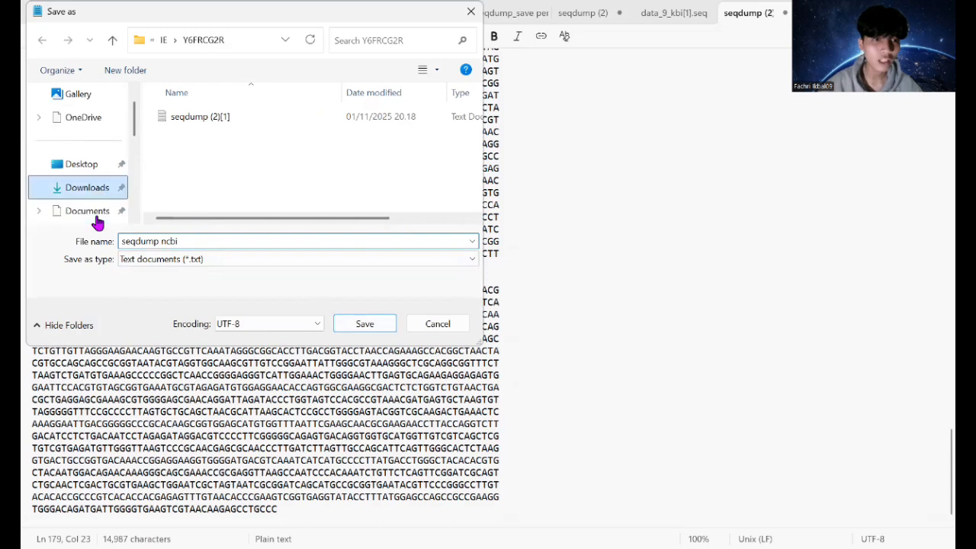
pyautogui.click(381, 324)
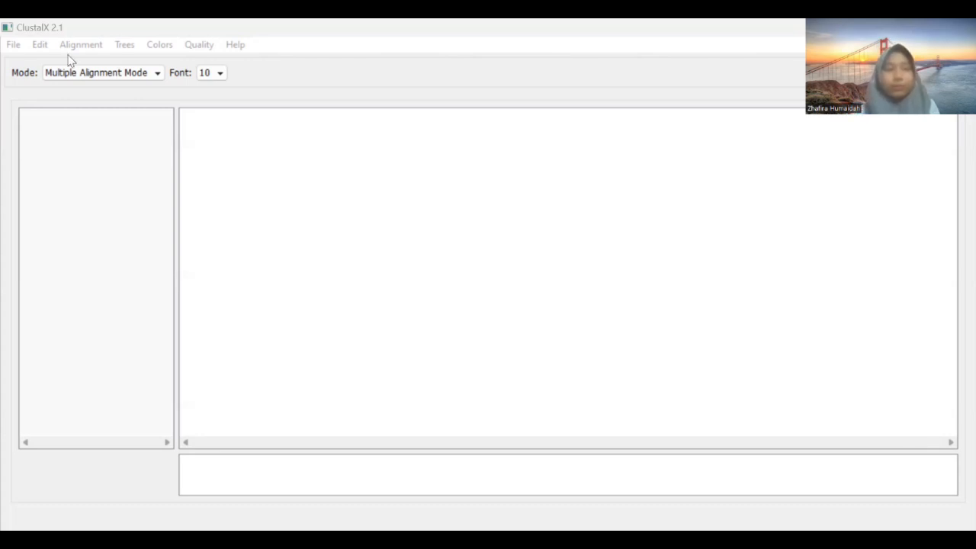
# - Switch to ClustalX and try to load seqdump ncbi.dnd from the Downloads folder as the sequence file
pyautogui.click(16, 45)
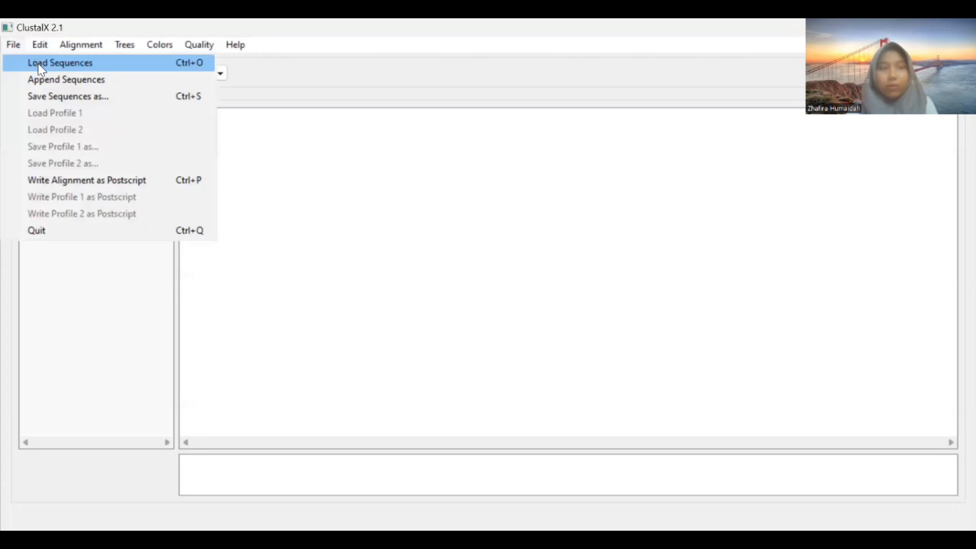
pyautogui.click(40, 67)
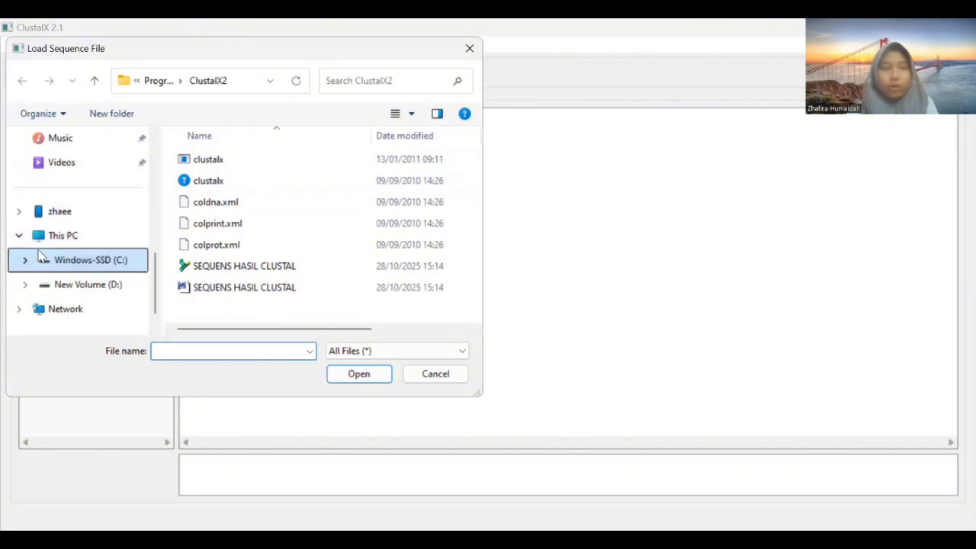
pyautogui.scroll(2, 40, 255)
pyautogui.click(77, 187)
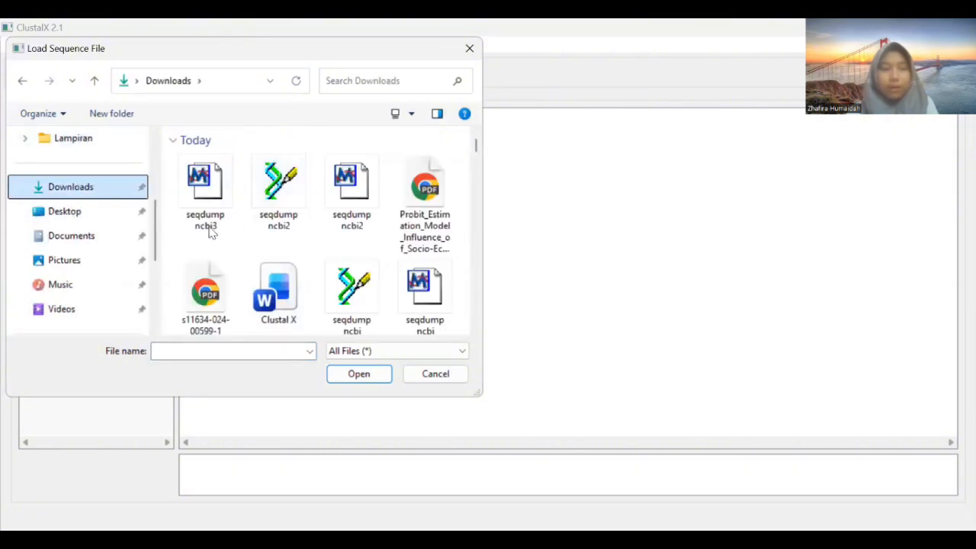
pyautogui.scroll(-2, 250, 225)
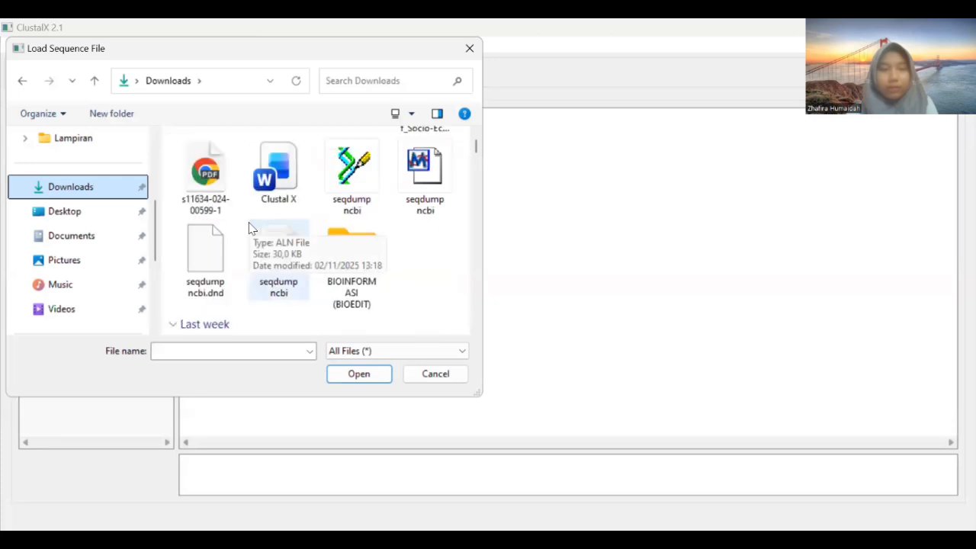
pyautogui.click(218, 263)
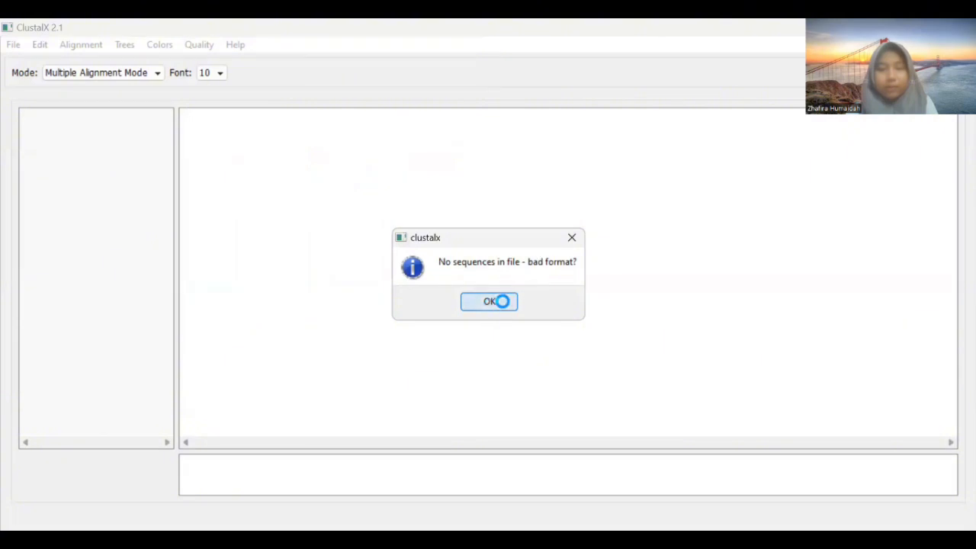
pyautogui.click(492, 301)
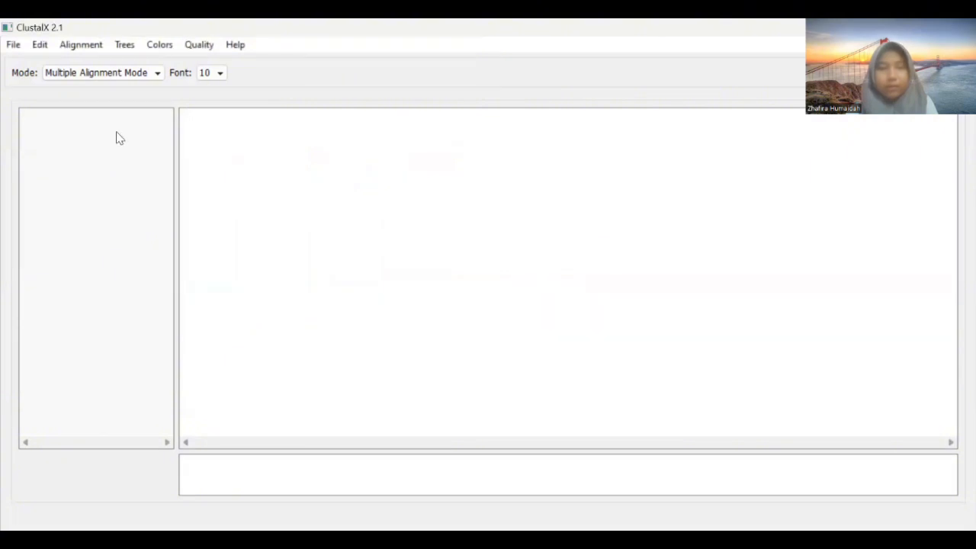
# - Load the sequences from the seqdump ncbi file in the Downloads folder
pyautogui.click(13, 44)
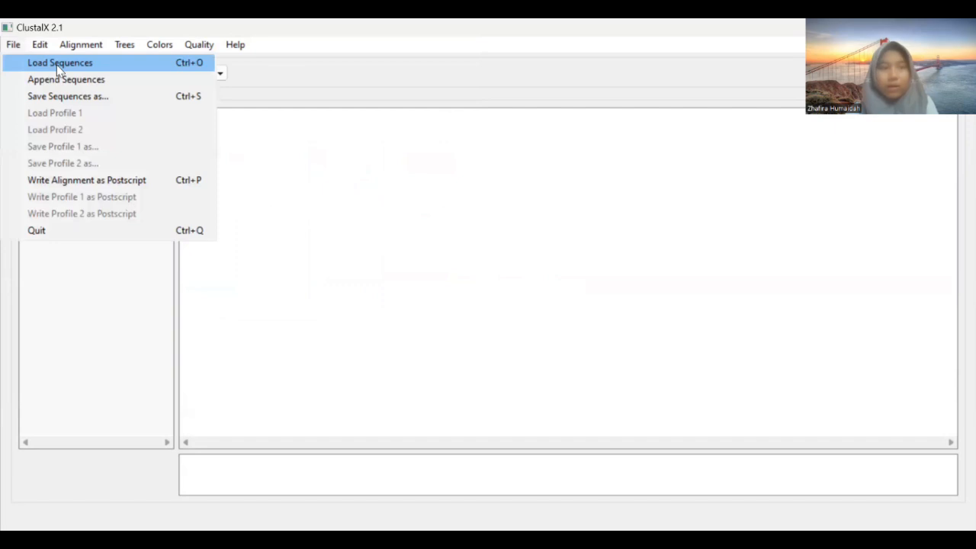
pyautogui.click(60, 66)
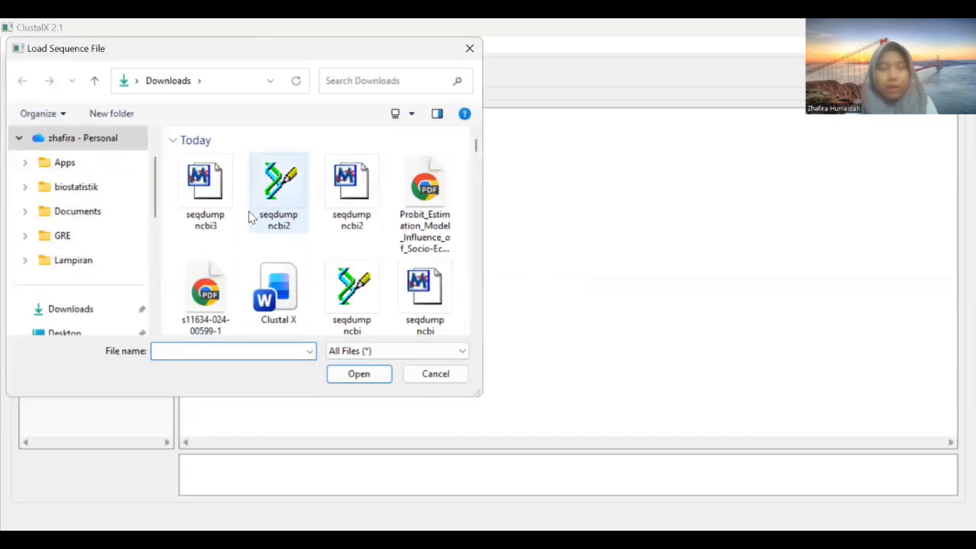
pyautogui.scroll(-2, 249, 217)
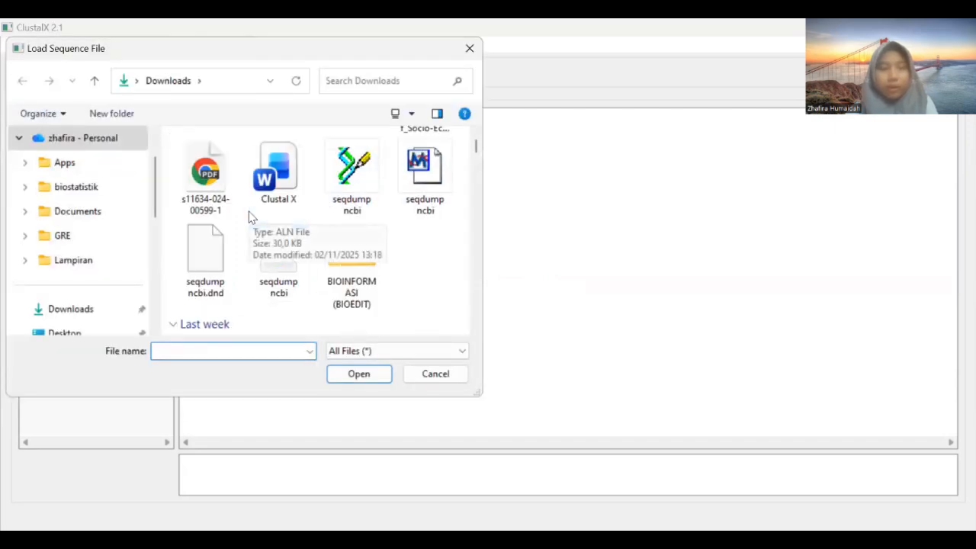
pyautogui.doubleClick(264, 283)
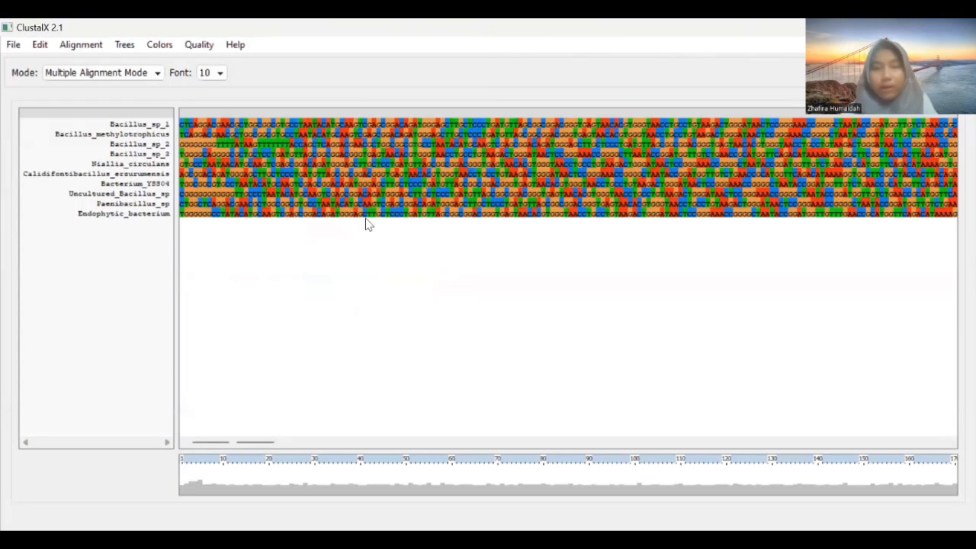
# - Run a complete alignment of the loaded sequences, outputting seqdump ncbi.dnd and seqdump ncbi.aln to Downloads
pyautogui.click(81, 44)
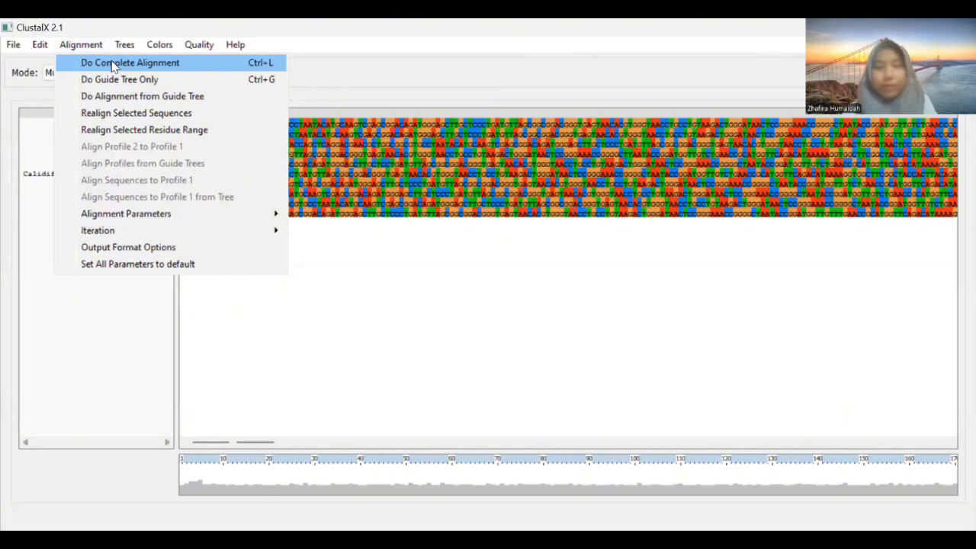
pyautogui.click(112, 64)
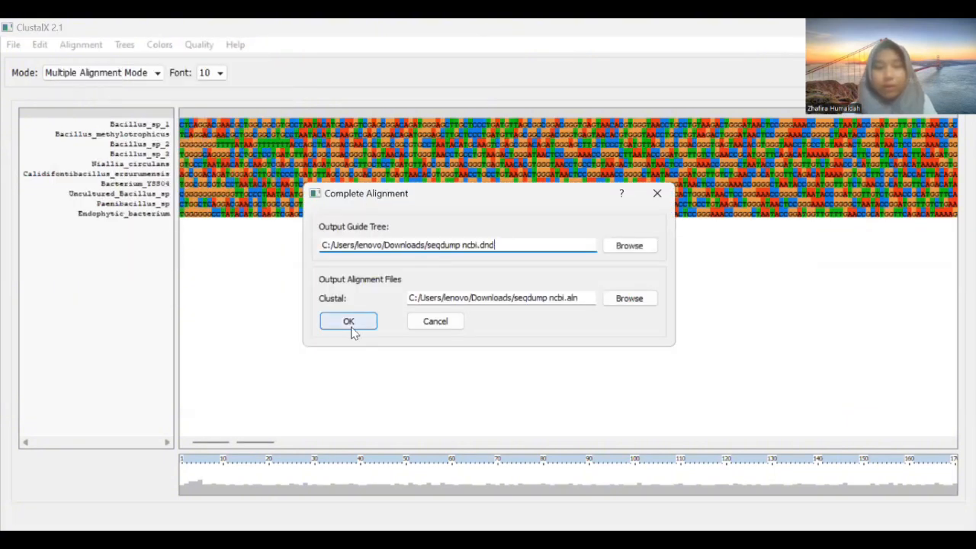
pyautogui.click(349, 322)
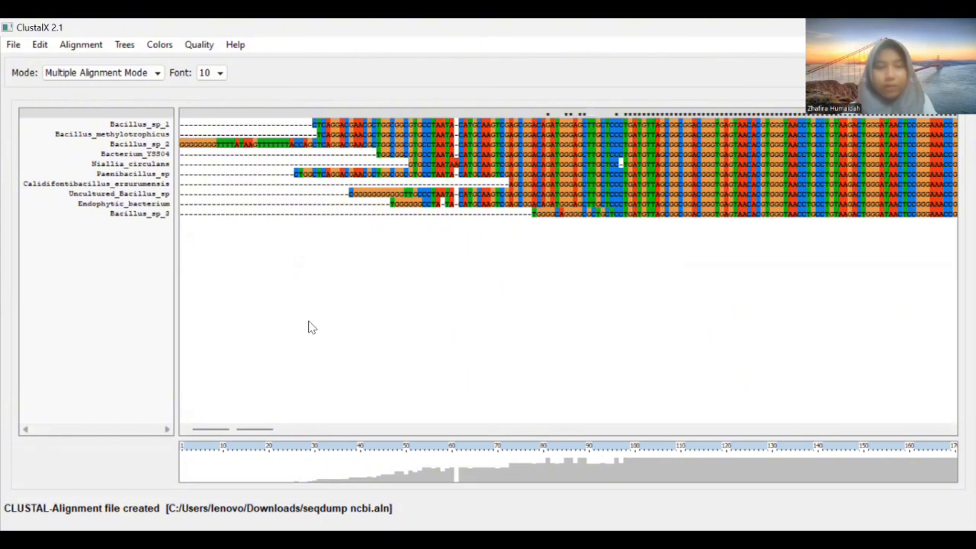
# - Save the aligned sequences as seqdump ncbi in Downloads, in both CLUSTAL and FASTA formats
pyautogui.click(33, 47)
pyautogui.moveTo(13, 47)
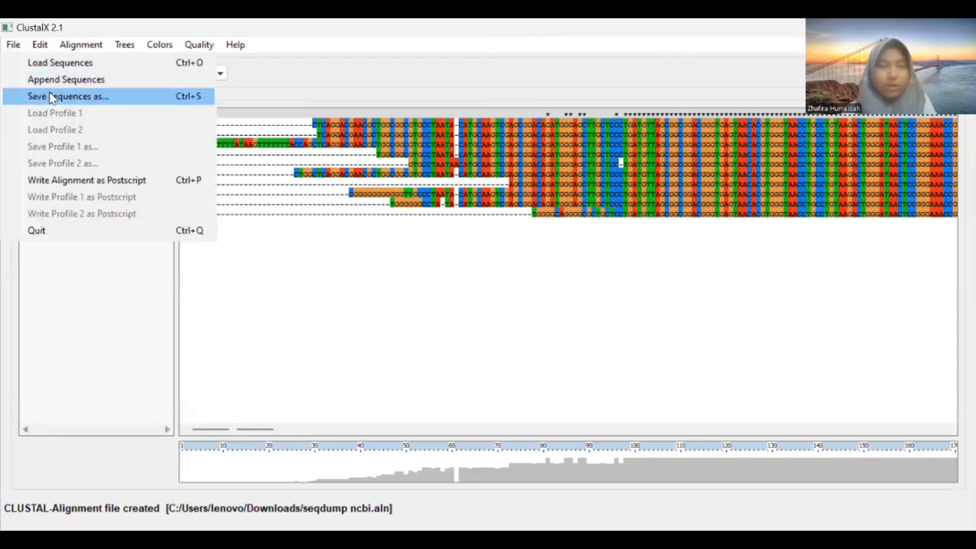
pyautogui.click(50, 96)
pyautogui.click(249, 222)
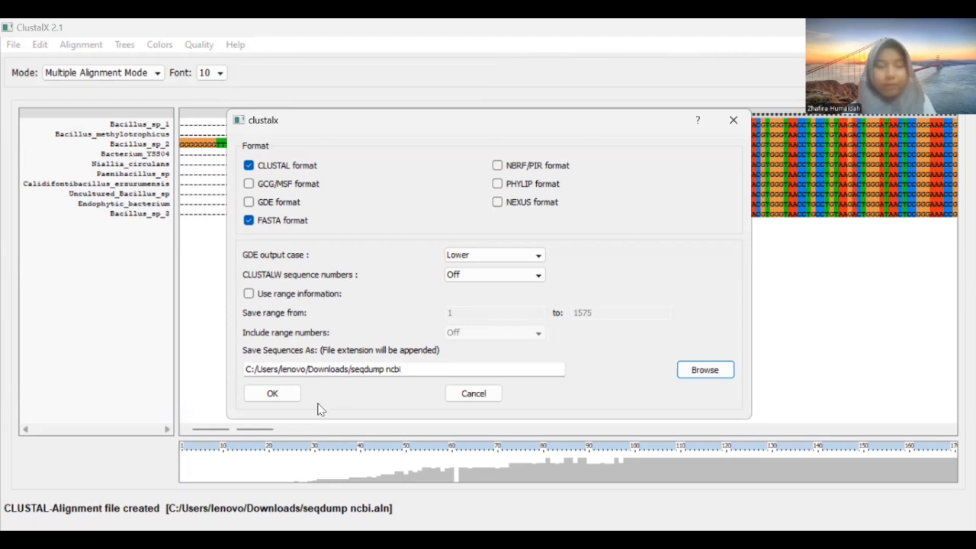
pyautogui.click(273, 393)
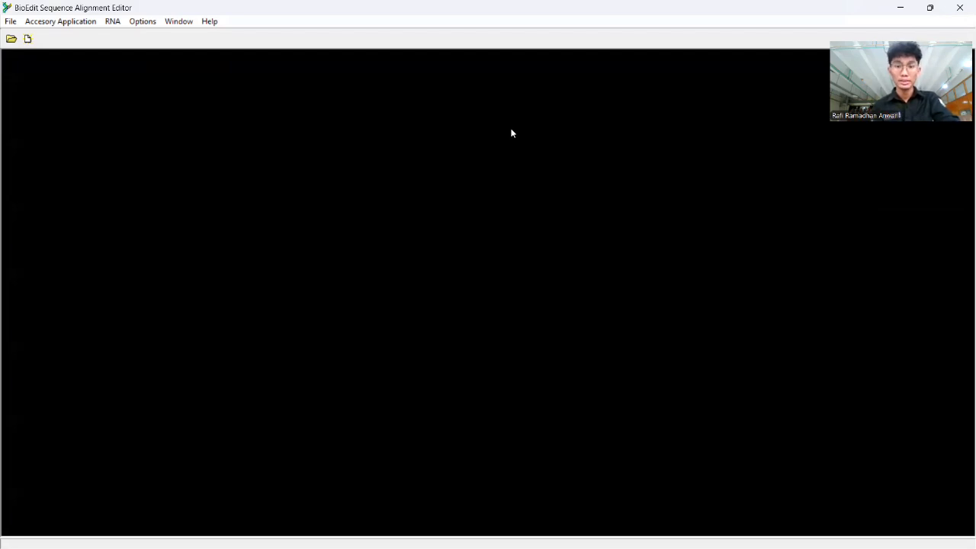
# - Switch to BioEdit and open the seqdump ncbi.aln alignment from drive D
pyautogui.click(7, 20)
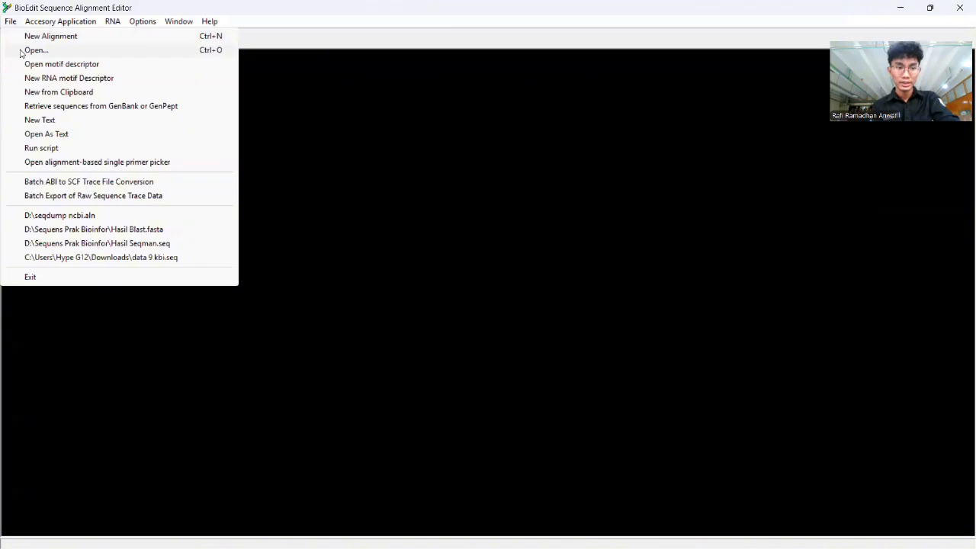
pyautogui.click(20, 48)
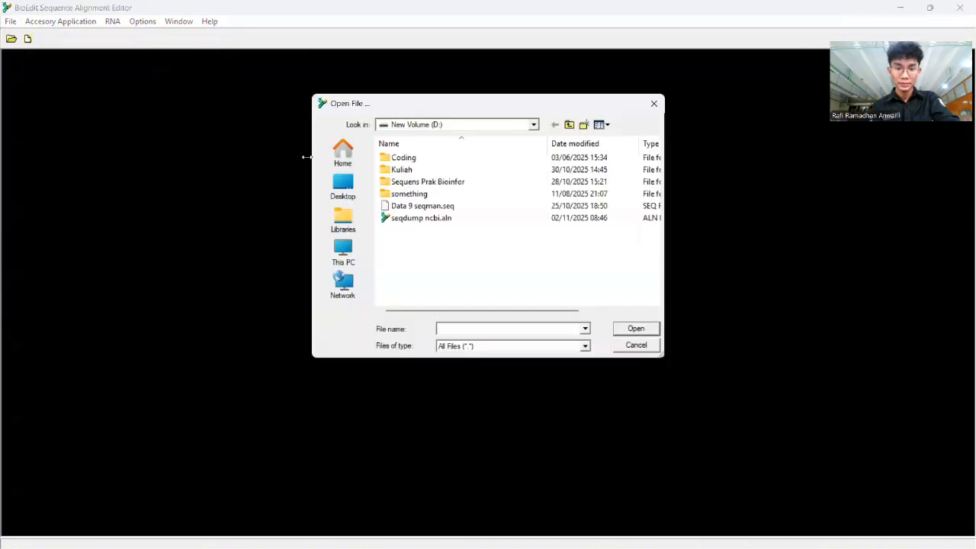
pyautogui.click(415, 221)
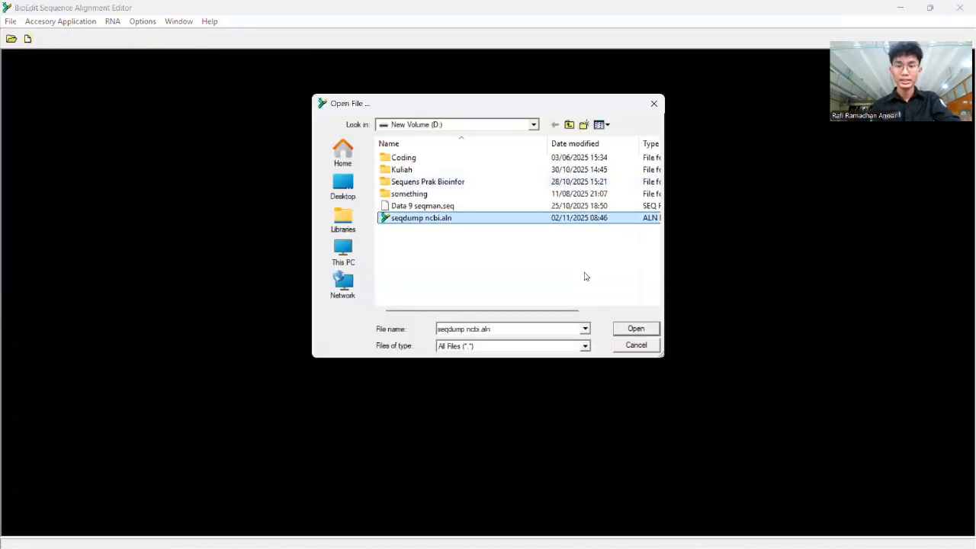
pyautogui.click(631, 329)
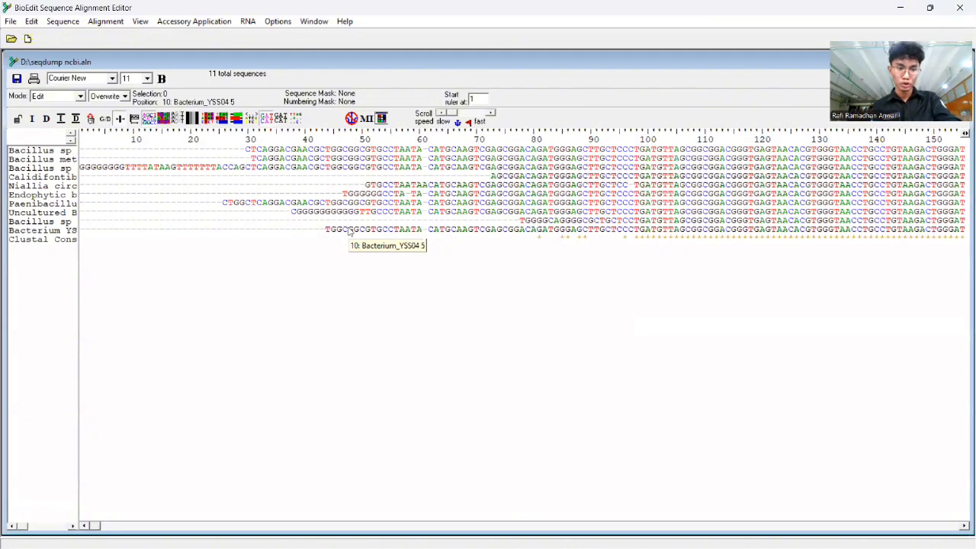
pyautogui.moveTo(95, 527)
pyautogui.mouseDown()
pyautogui.moveTo(313, 528)
pyautogui.moveTo(145, 519)
pyautogui.moveTo(88, 527)
pyautogui.mouseUp()
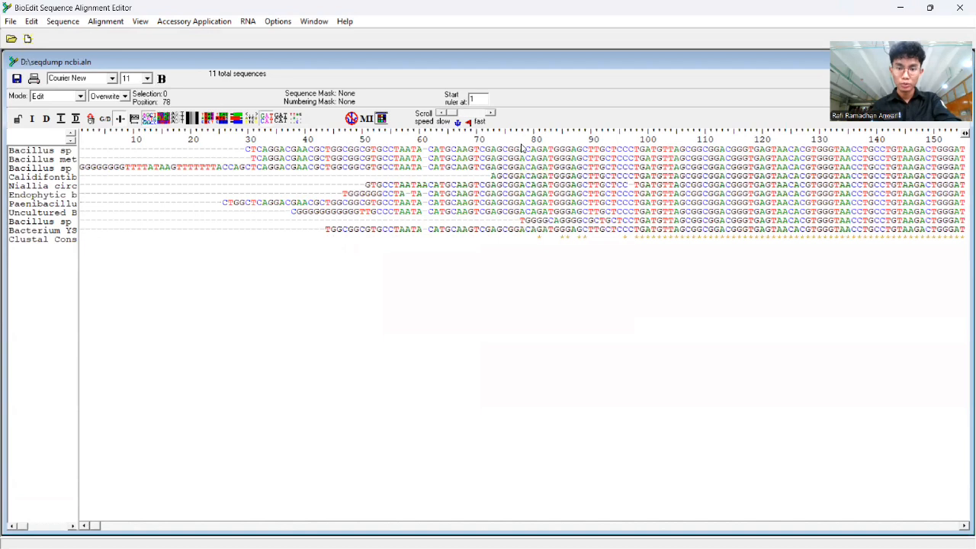
# - Delete alignment columns 1 to 77 from all sequences so they start where the shortest one, Bacillus_sp_3, begins
pyautogui.click(516, 221)
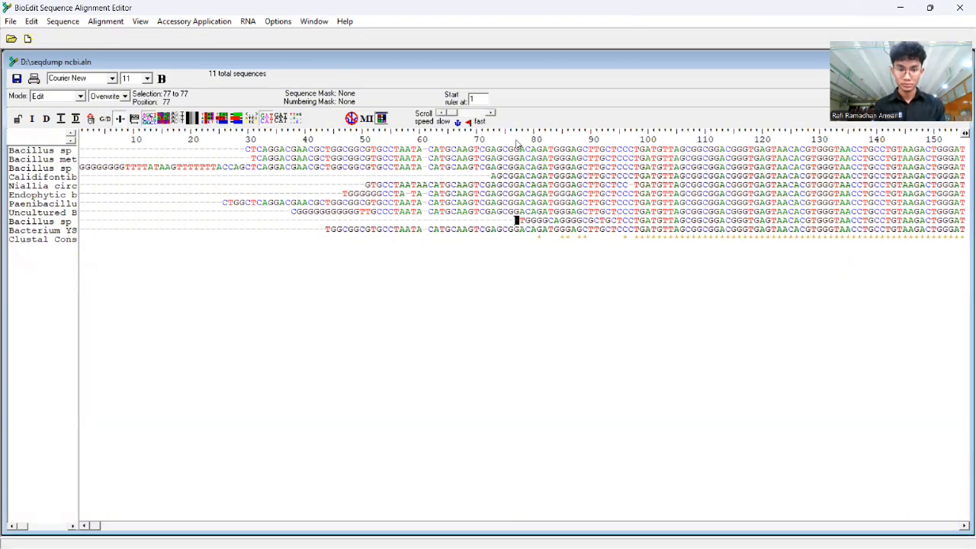
pyautogui.click(515, 143)
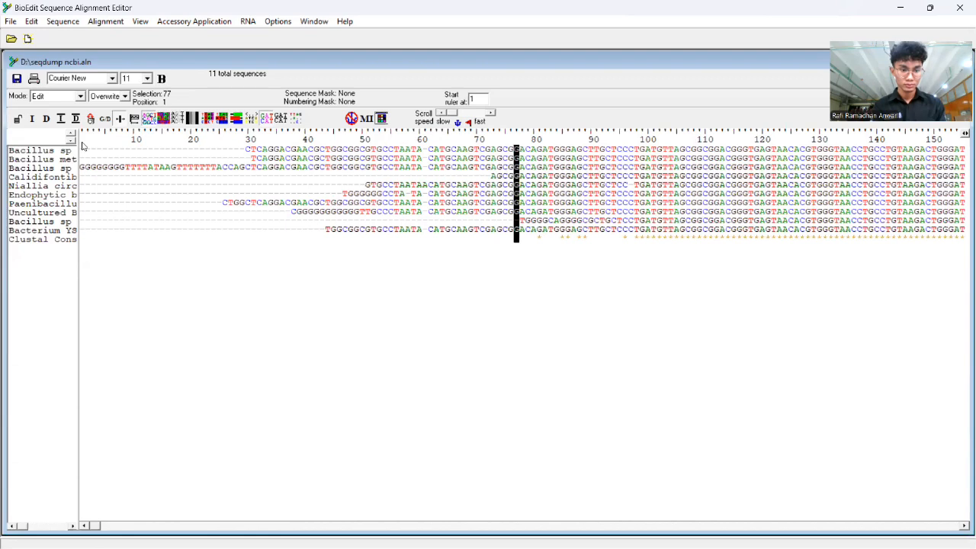
pyautogui.keyDown('shift'); pyautogui.click(83, 143); pyautogui.keyUp('shift')
pyautogui.press('Delete')
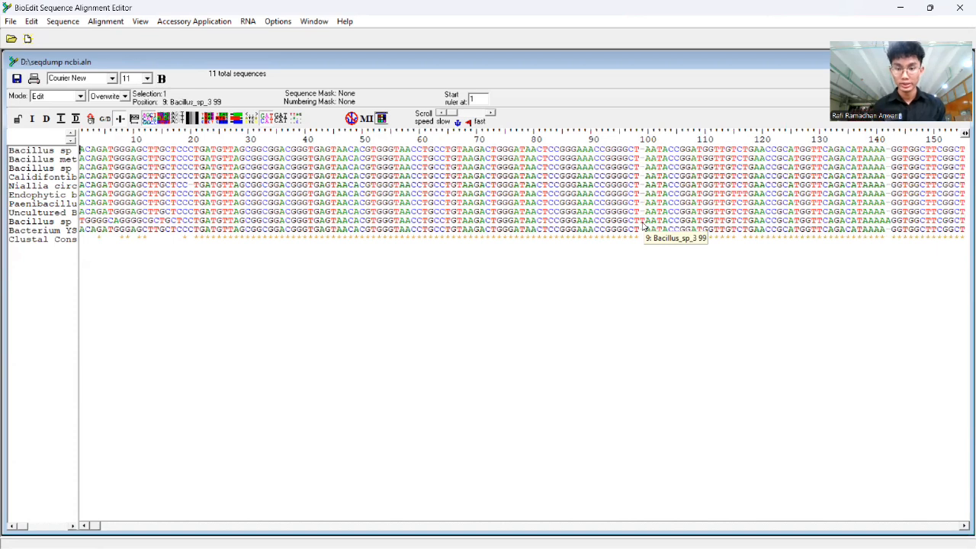
# - Delete the gapped alignment columns at positions 99 and 20 from all sequences
pyautogui.click(641, 150)
pyautogui.click(644, 141)
pyautogui.press('Delete')
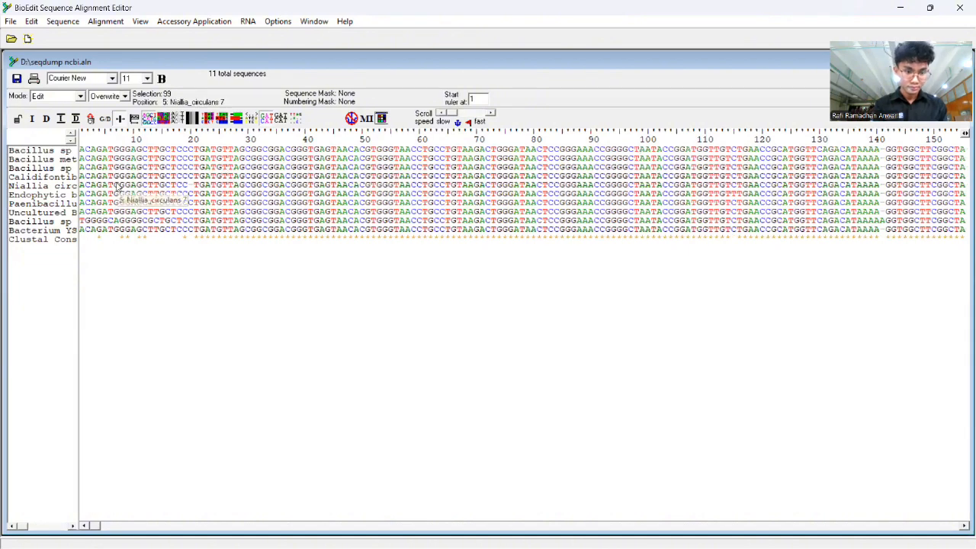
pyautogui.click(191, 141)
pyautogui.press('Delete')
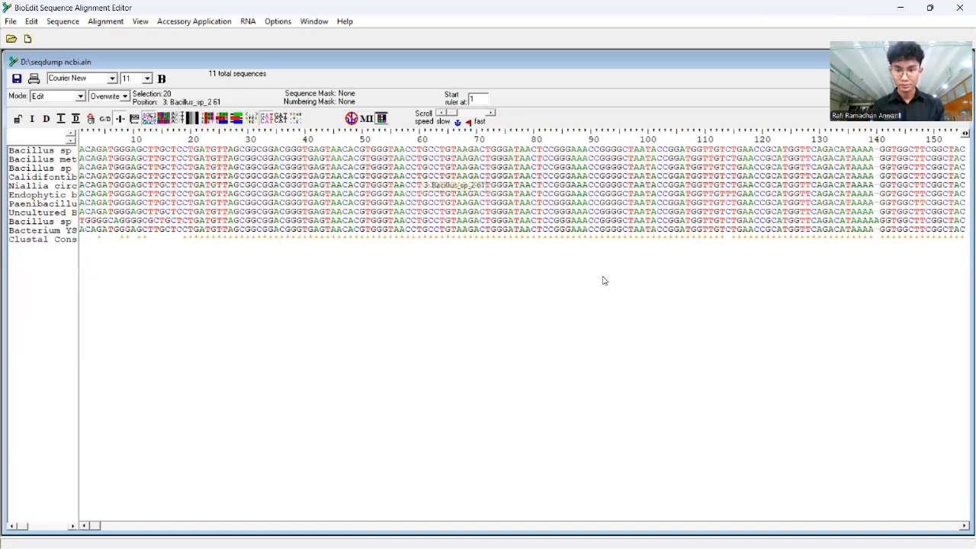
# - Save the trimmed alignment in Fasta format over seqdump ncbi.aln on drive D, leaving out the consensus sequence
pyautogui.click(963, 527)
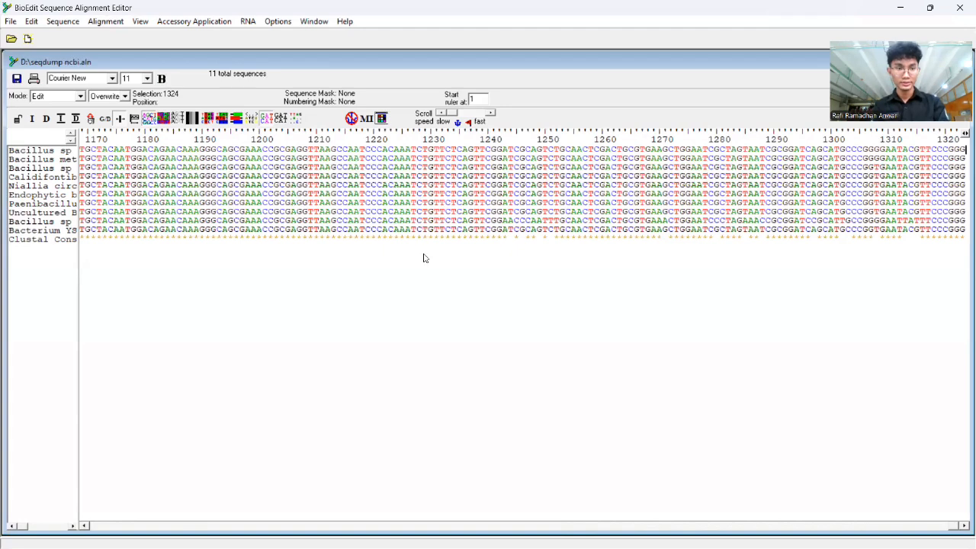
pyautogui.click(11, 22)
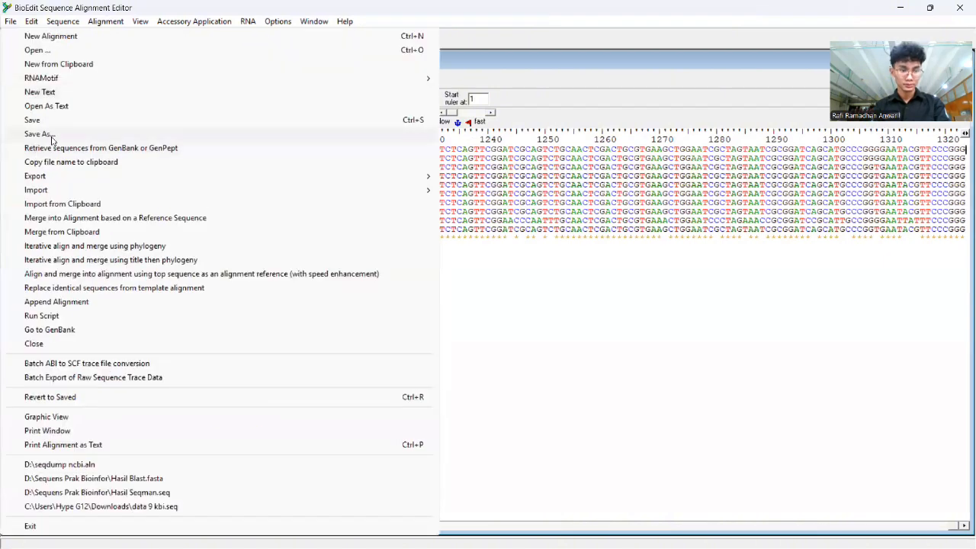
pyautogui.click(38, 133)
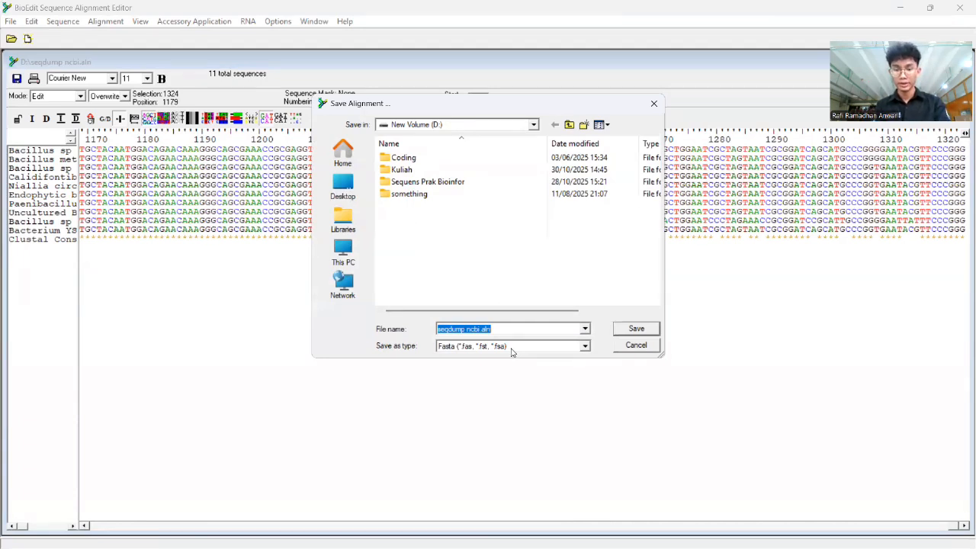
pyautogui.click(632, 330)
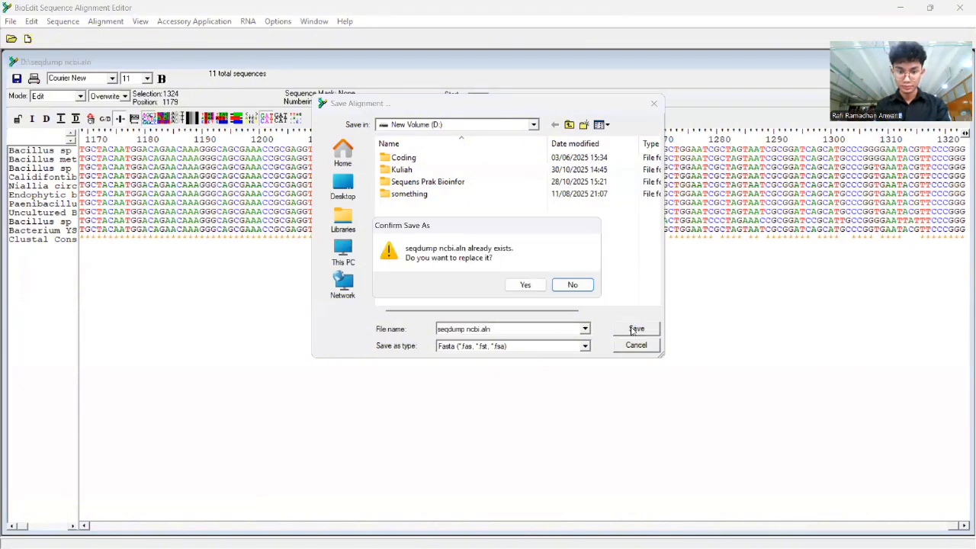
pyautogui.click(526, 285)
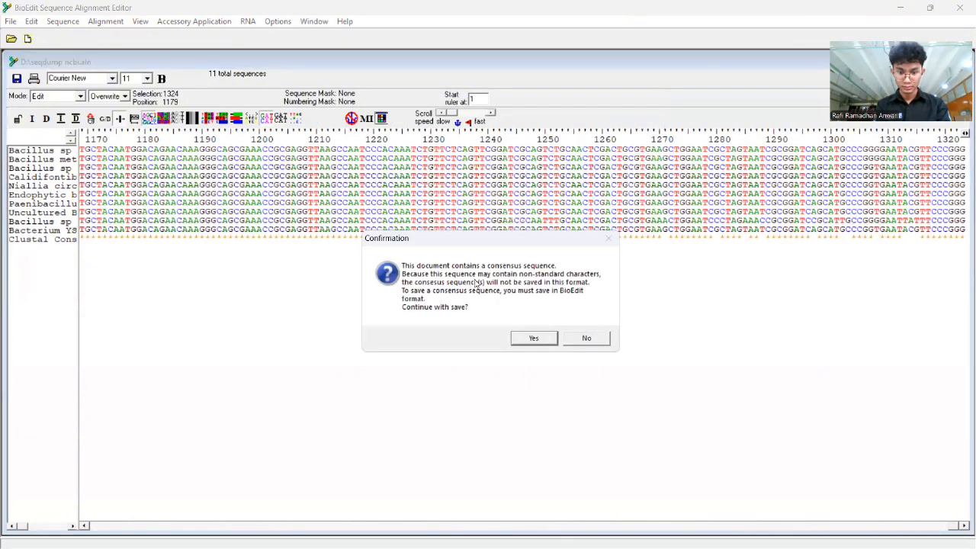
pyautogui.click(533, 339)
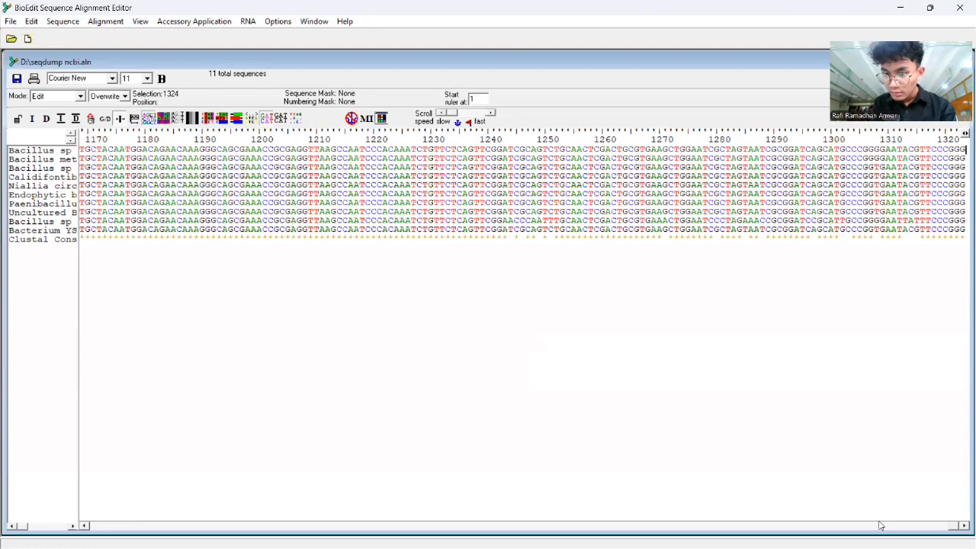
pyautogui.moveTo(951, 529); pyautogui.dragTo(924, 532)
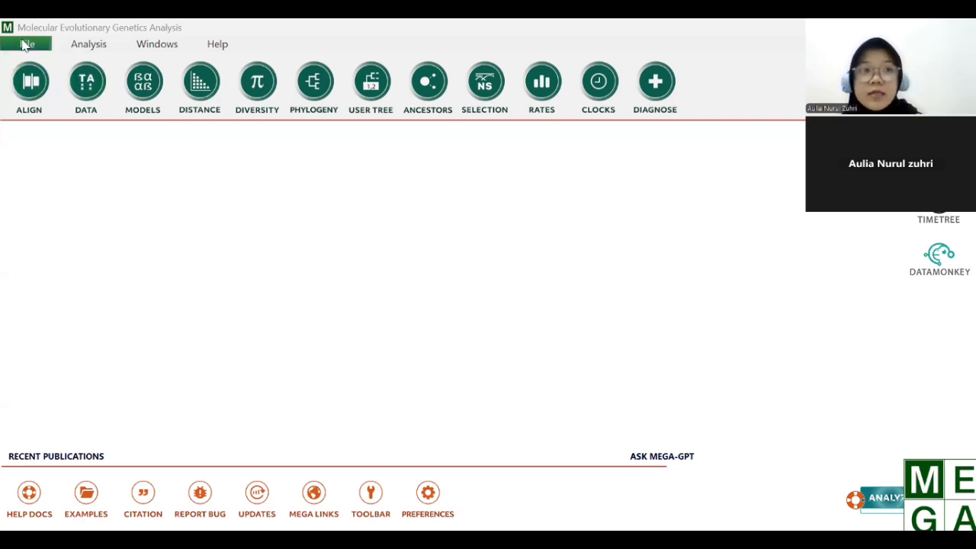
# - Switch to MEGA and open the seqdump ncbi fas file from the SEqman folder
pyautogui.click(27, 45)
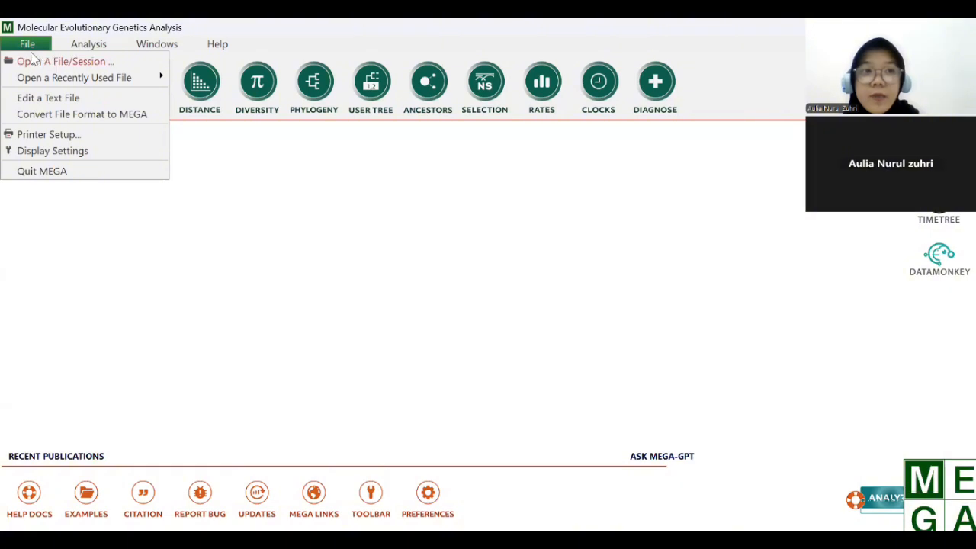
pyautogui.click(35, 60)
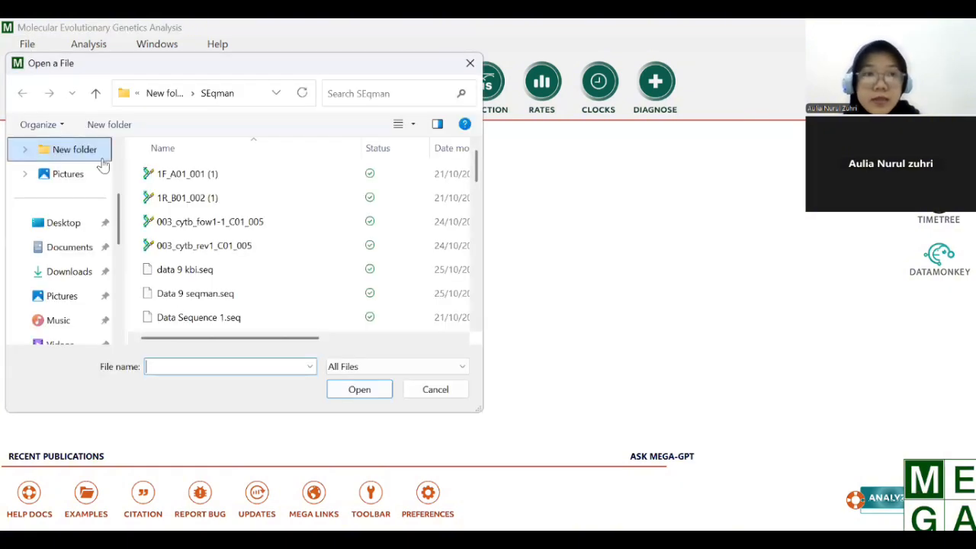
pyautogui.scroll(-1, 188, 229)
pyautogui.scroll(-2, 188, 235)
pyautogui.scroll(-1, 188, 241)
pyautogui.scroll(-1, 188, 241)
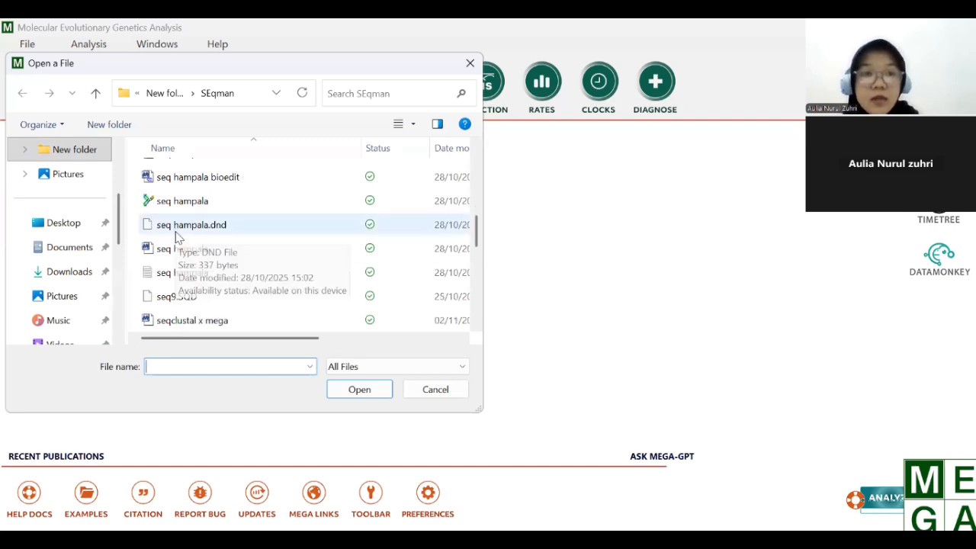
pyautogui.scroll(-2, 203, 246)
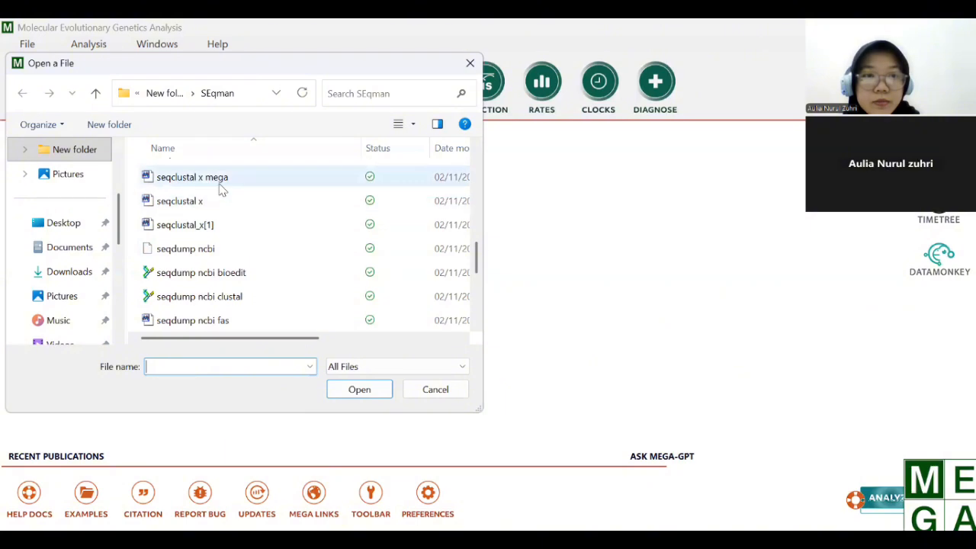
pyautogui.scroll(-1, 221, 248)
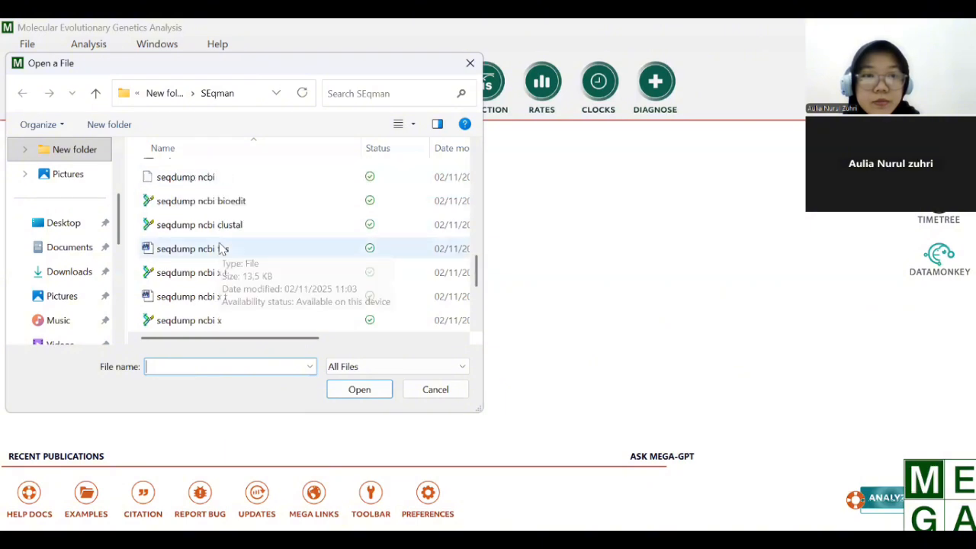
pyautogui.click(221, 249)
pyautogui.click(344, 390)
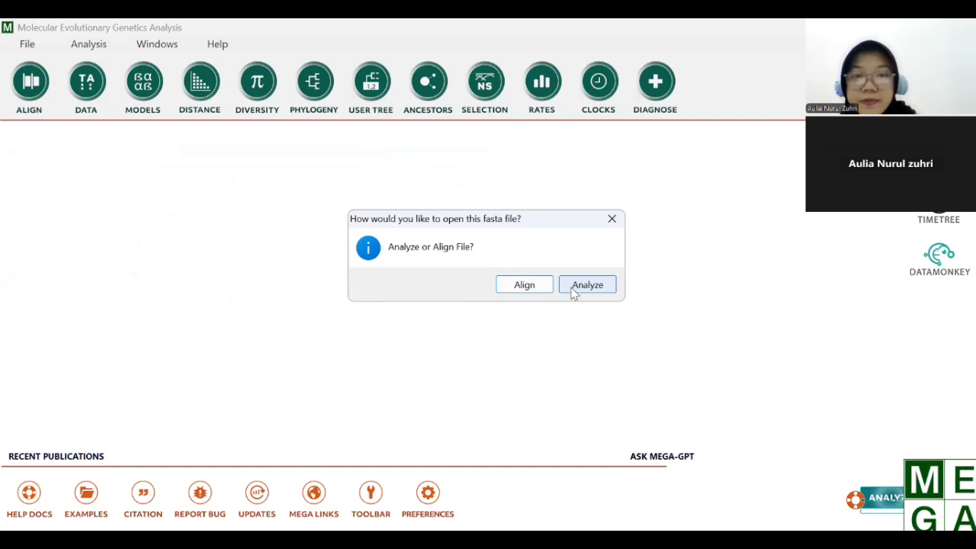
# - Load the file for analysis as protein-coding nucleotide sequences with the Bacterial Plastid genetic code
pyautogui.click(575, 289)
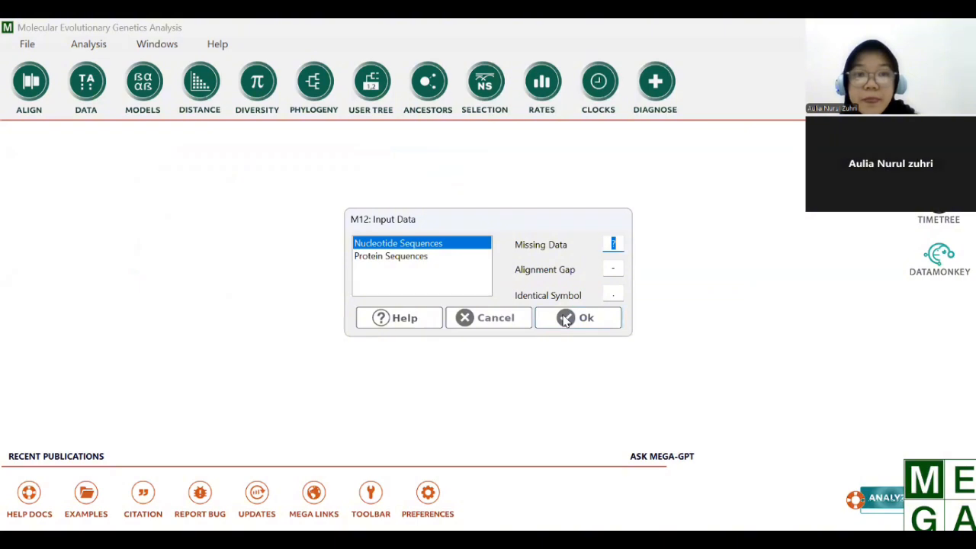
pyautogui.click(565, 319)
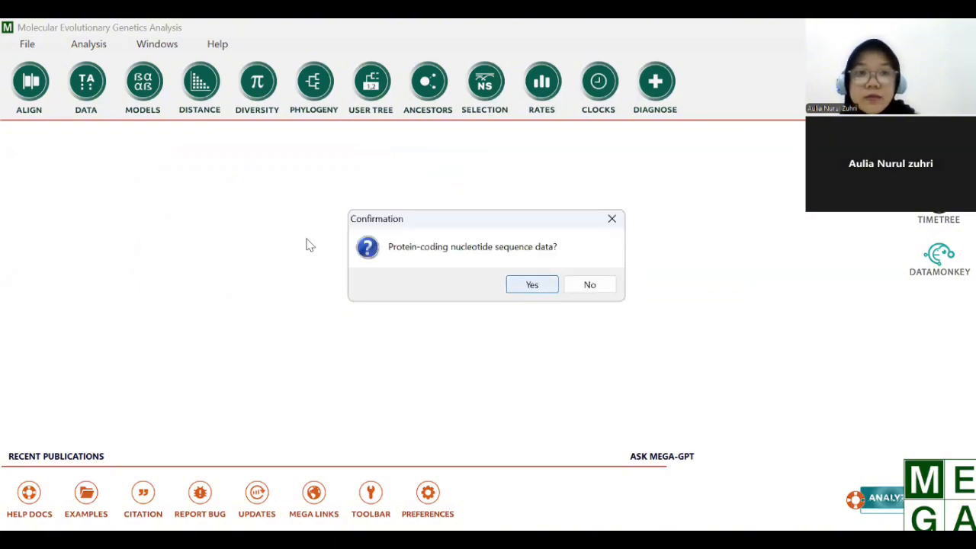
pyautogui.press('Return')
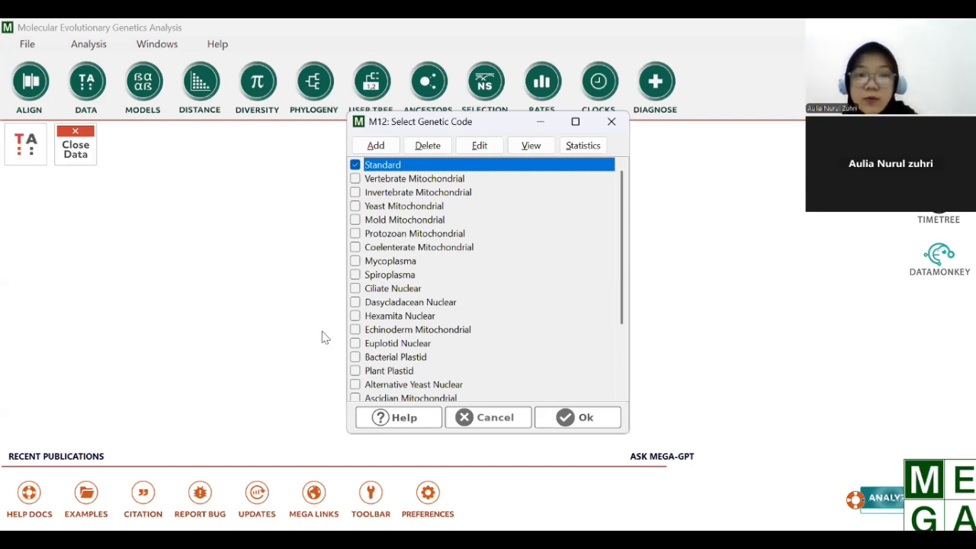
pyautogui.click(355, 357)
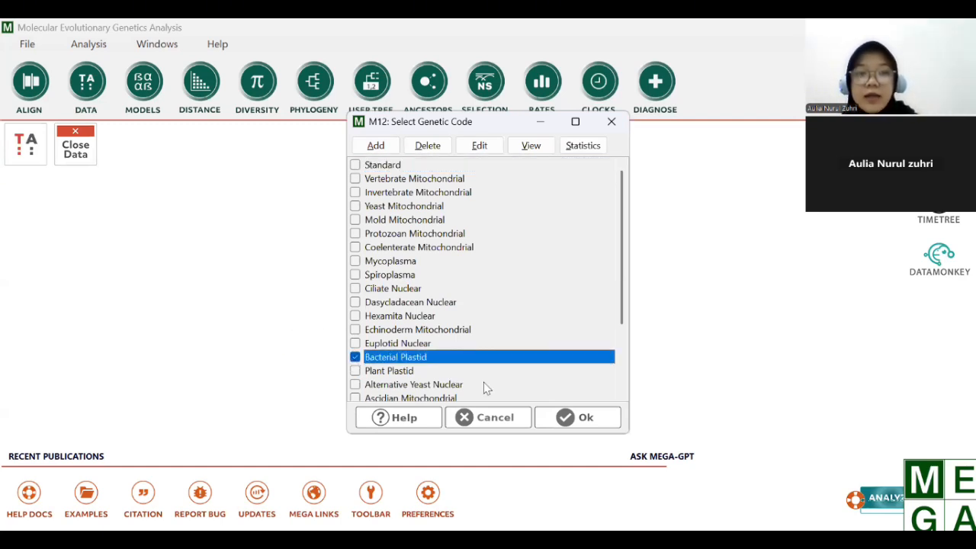
pyautogui.click(561, 423)
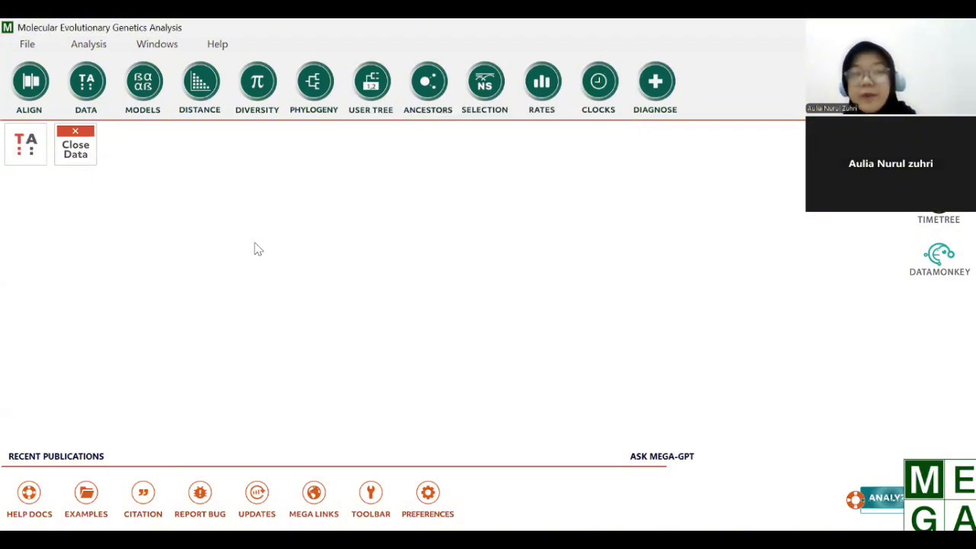
# - Compute pairwise distances with 500 bootstrap replicates and the Maximum Composite Likelihood model, view the whole matrix and close it
pyautogui.click(194, 103)
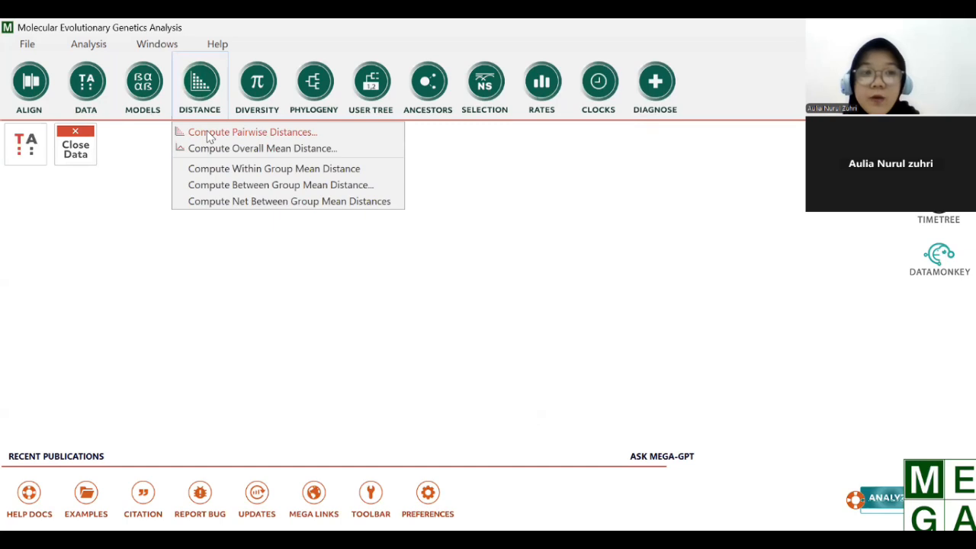
pyautogui.click(209, 133)
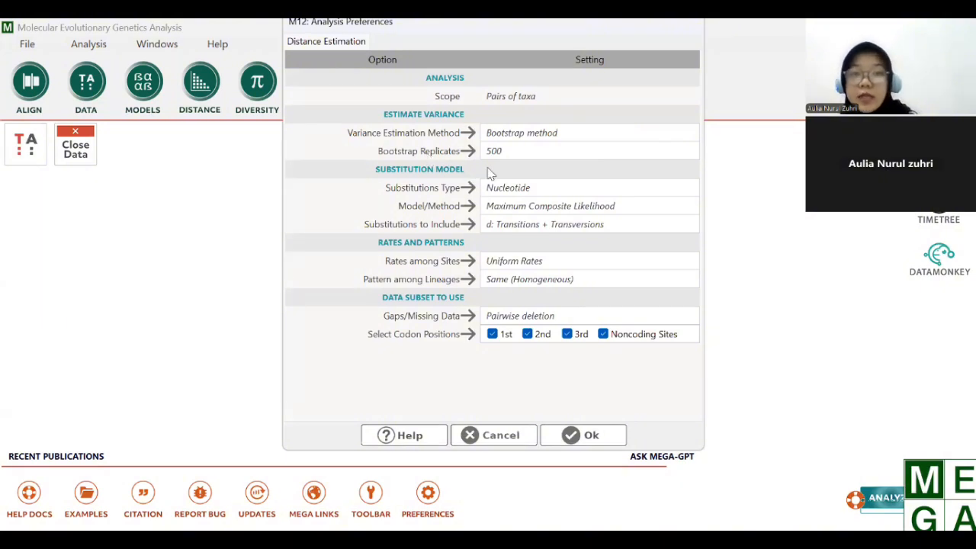
pyautogui.click(603, 440)
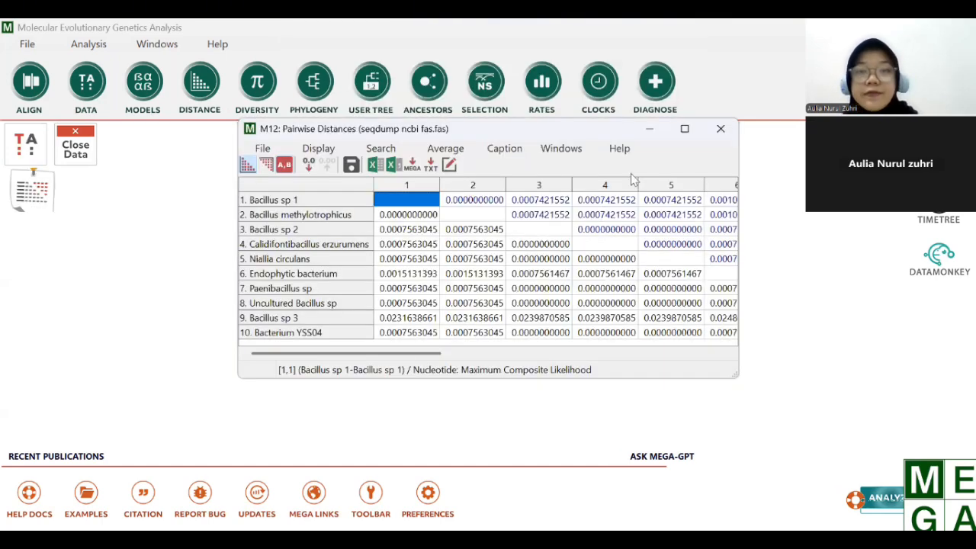
pyautogui.click(683, 131)
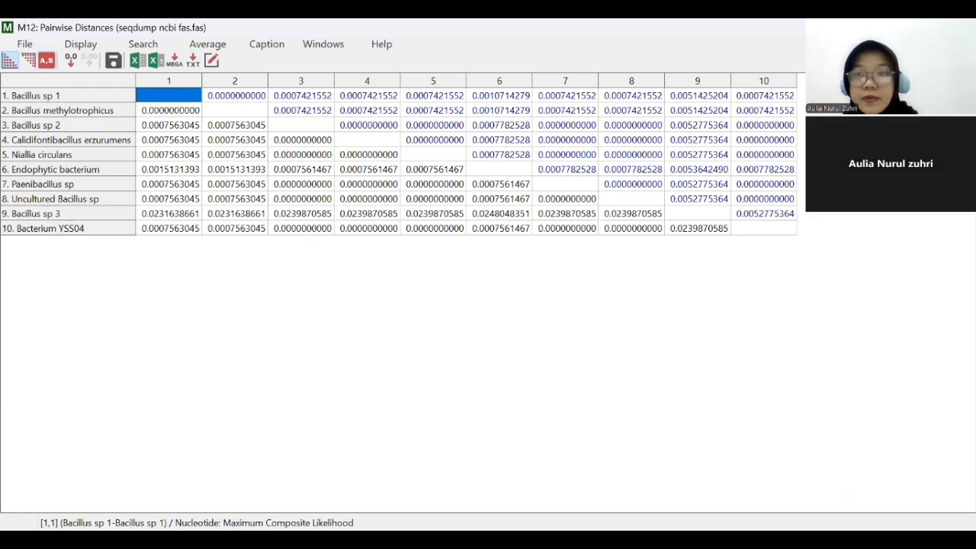
pyautogui.click(958, 27)
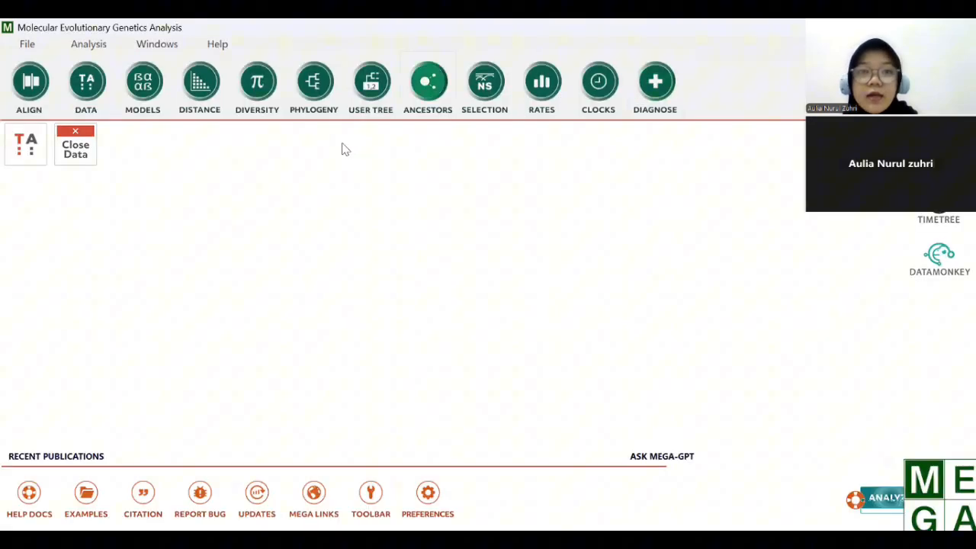
# - Show the loaded sequences in a maximized Sequence Data Explorer and highlight the conserved sites
pyautogui.click(31, 152)
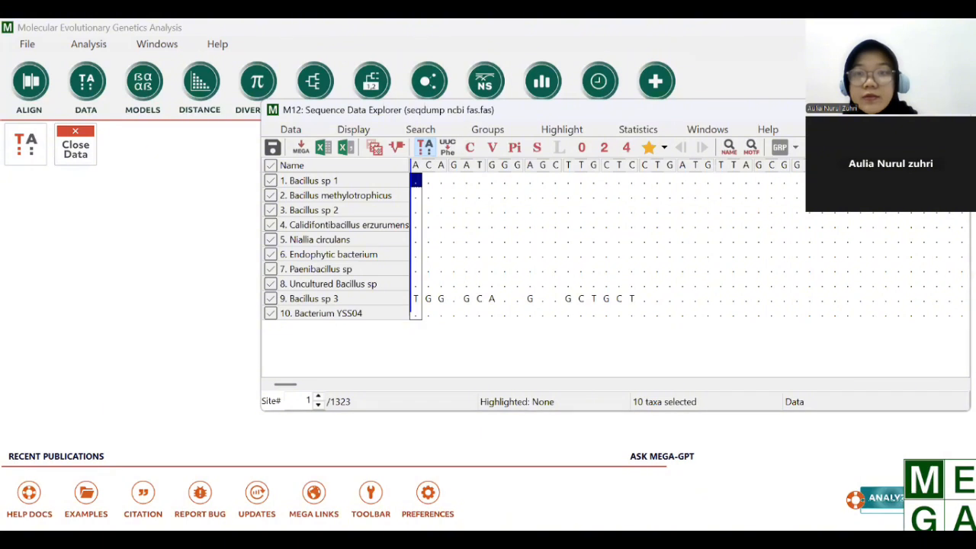
pyautogui.doubleClick(457, 114)
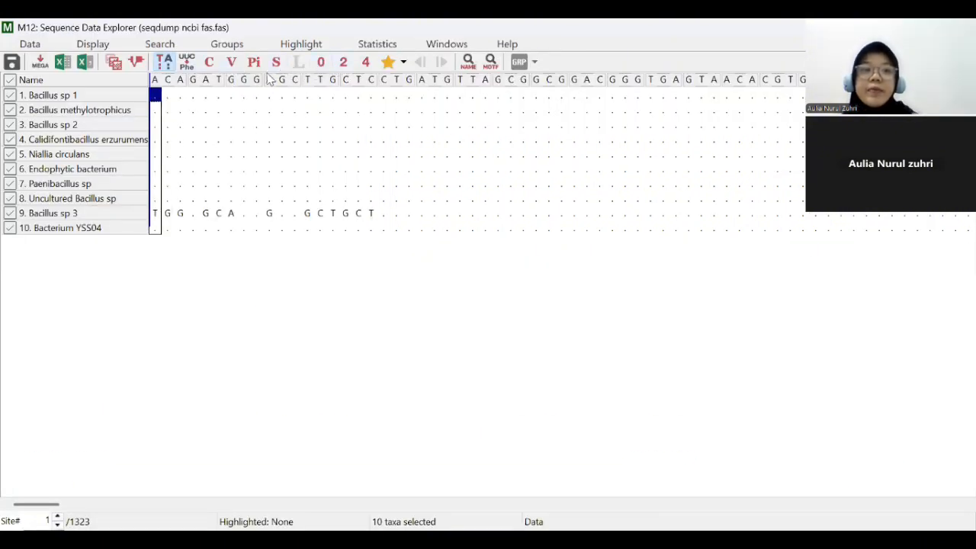
pyautogui.click(211, 66)
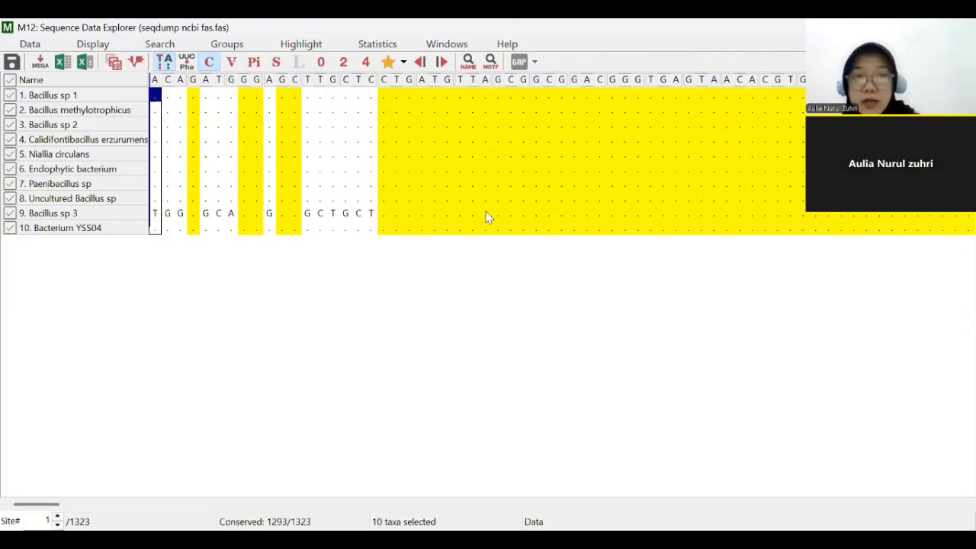
# - Highlight the variable sites and the singleton sites in turn, examining each type along the alignment
pyautogui.click(232, 62)
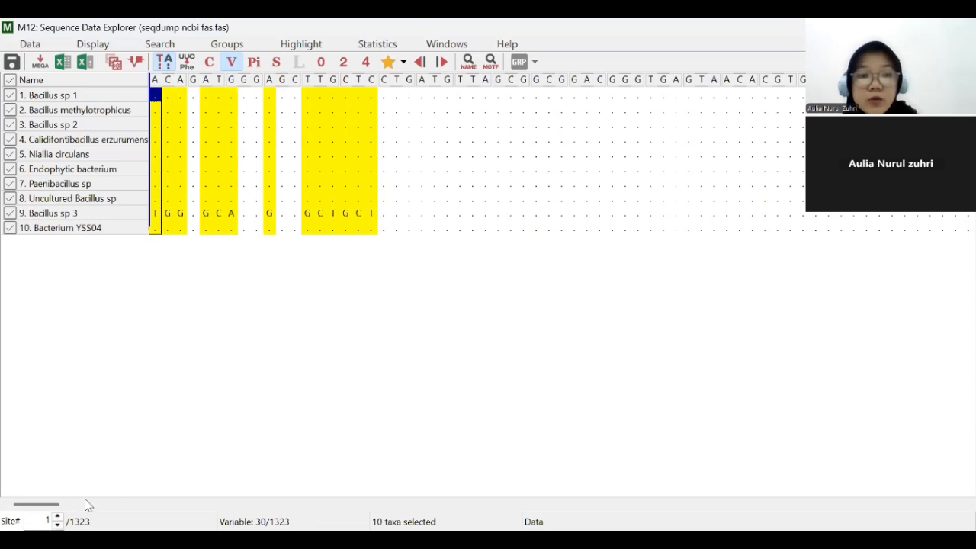
pyautogui.moveTo(63, 505)
pyautogui.mouseDown()
pyautogui.moveTo(114, 506)
pyautogui.moveTo(56, 506)
pyautogui.mouseUp()
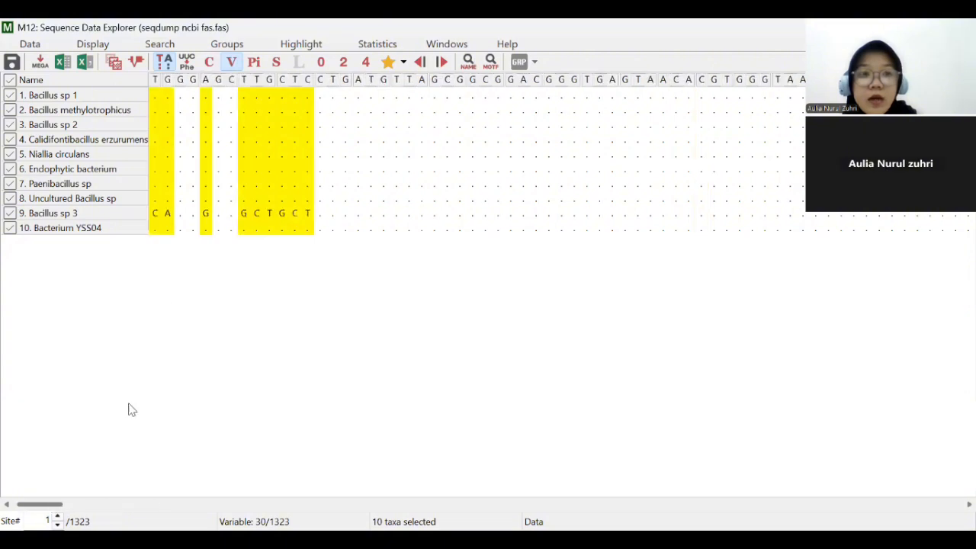
pyautogui.click(276, 63)
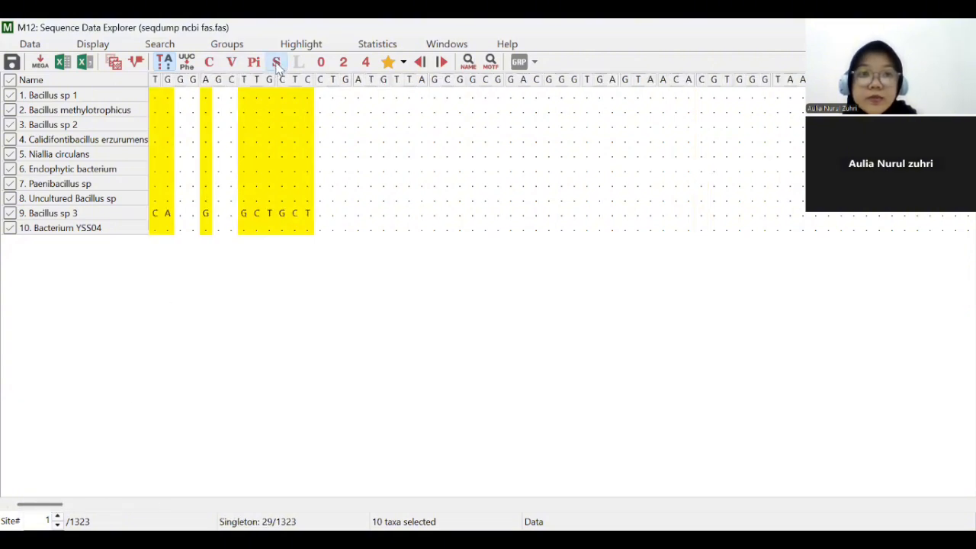
pyautogui.click(277, 64)
pyautogui.click(276, 64)
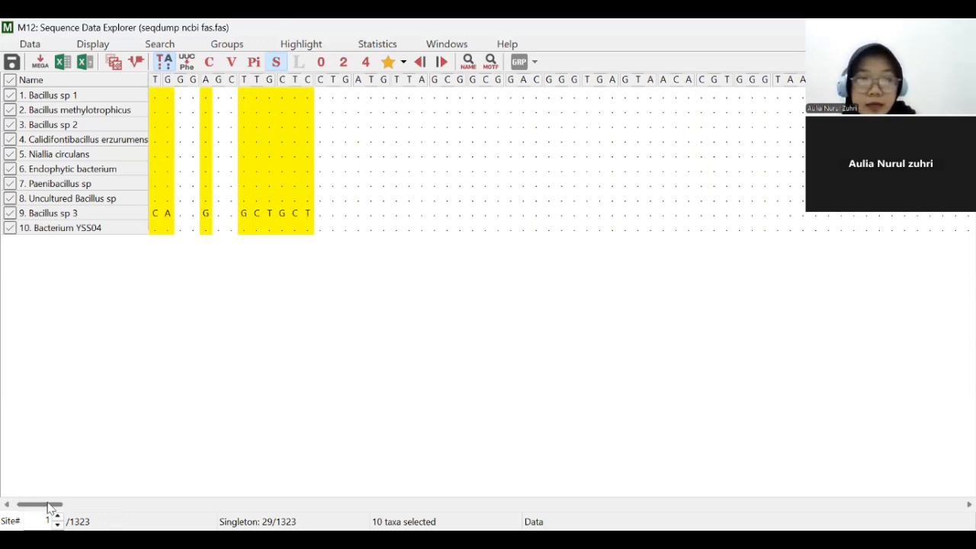
pyautogui.click(115, 503)
pyautogui.moveTo(116, 505); pyautogui.dragTo(49, 512)
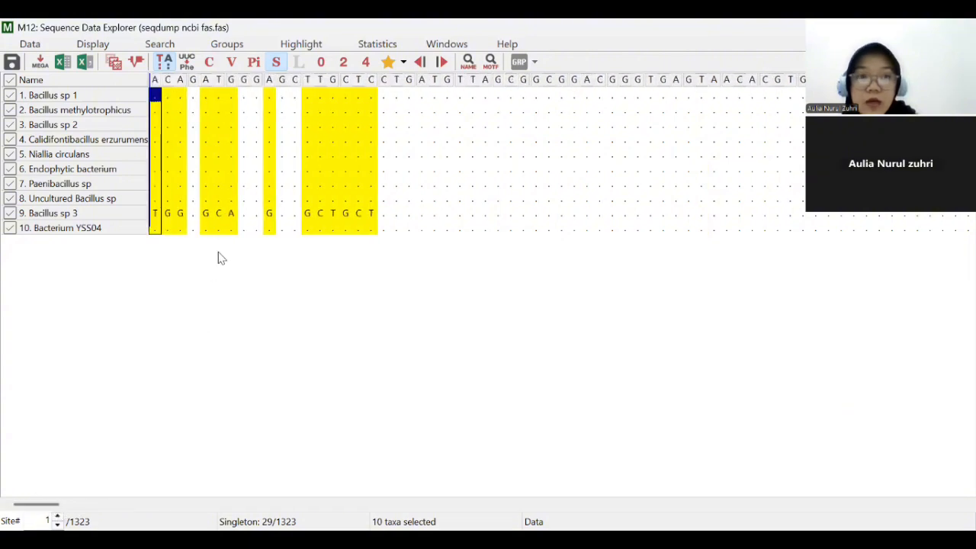
# - Highlight the parsimony-informative sites and look for them along the alignment, returning to its first site
pyautogui.click(255, 67)
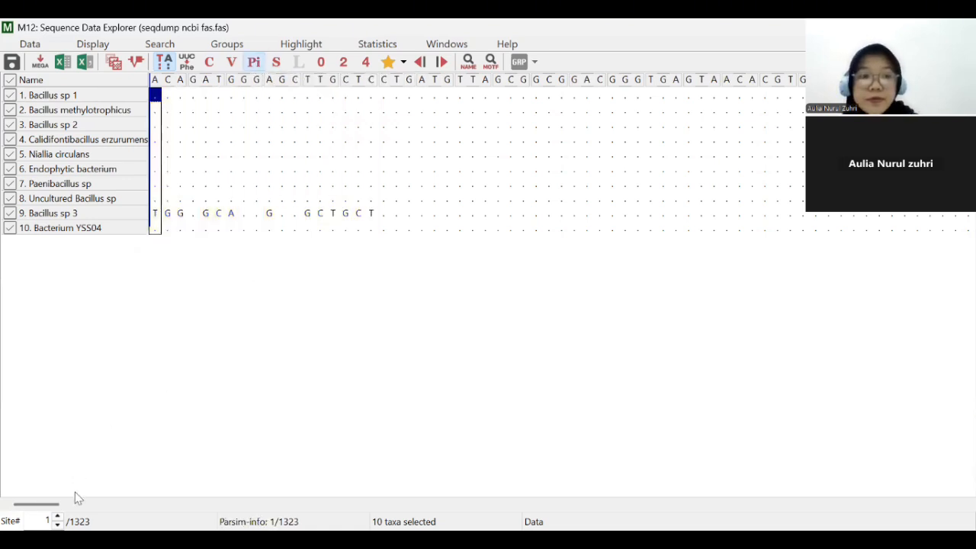
pyautogui.moveTo(53, 506); pyautogui.dragTo(111, 507)
pyautogui.hscroll(15, 111, 507)
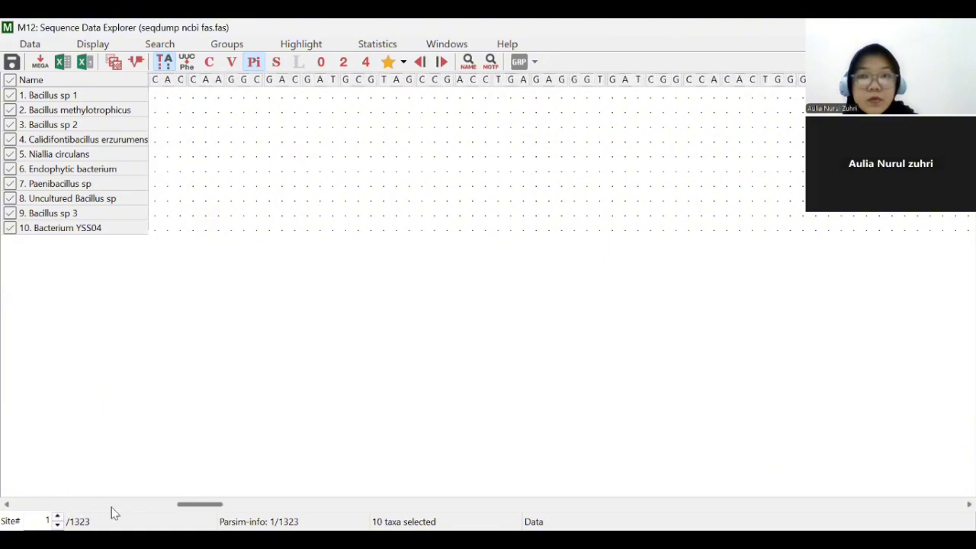
pyautogui.hscroll(20, 111, 507)
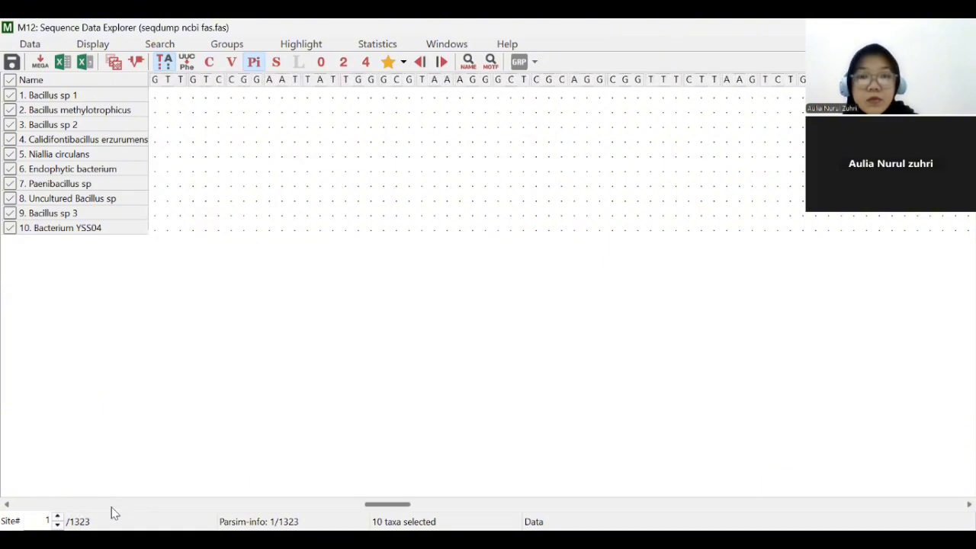
pyautogui.hscroll(9, 111, 507)
pyautogui.hscroll(-20, 111, 507)
pyautogui.hscroll(-20, 112, 507)
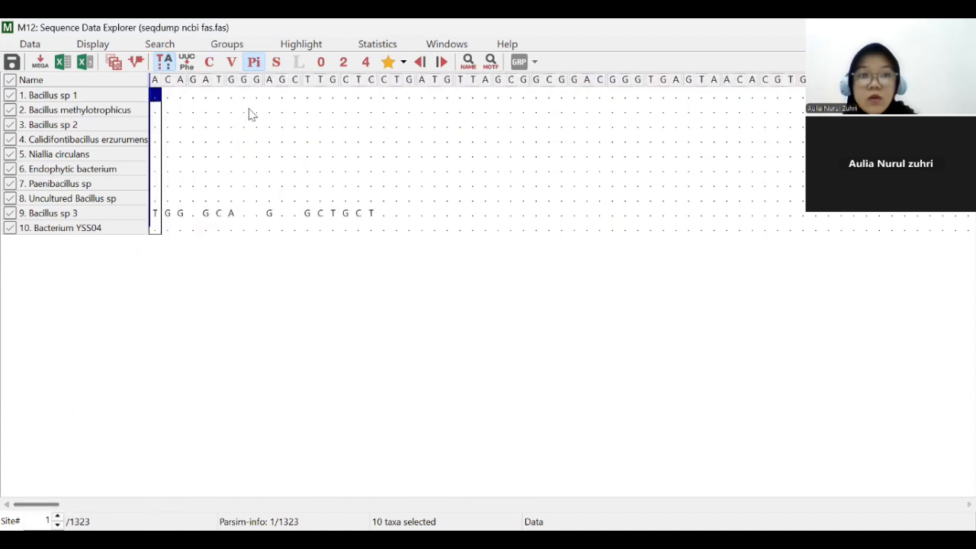
# - Examine the highlighted parsimony-informative sites across the whole alignment to its end, going back to the first site
pyautogui.click(254, 64)
pyautogui.click(254, 64)
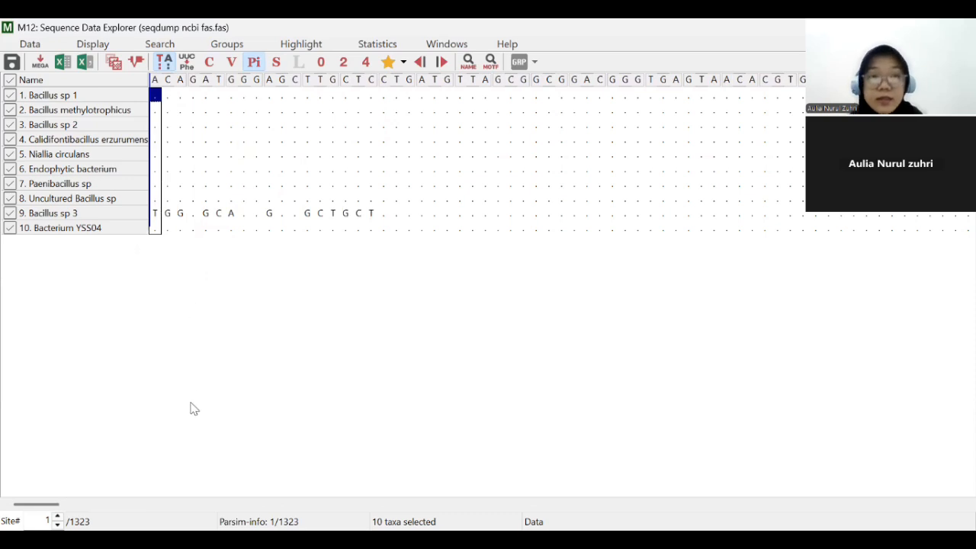
pyautogui.click(115, 507)
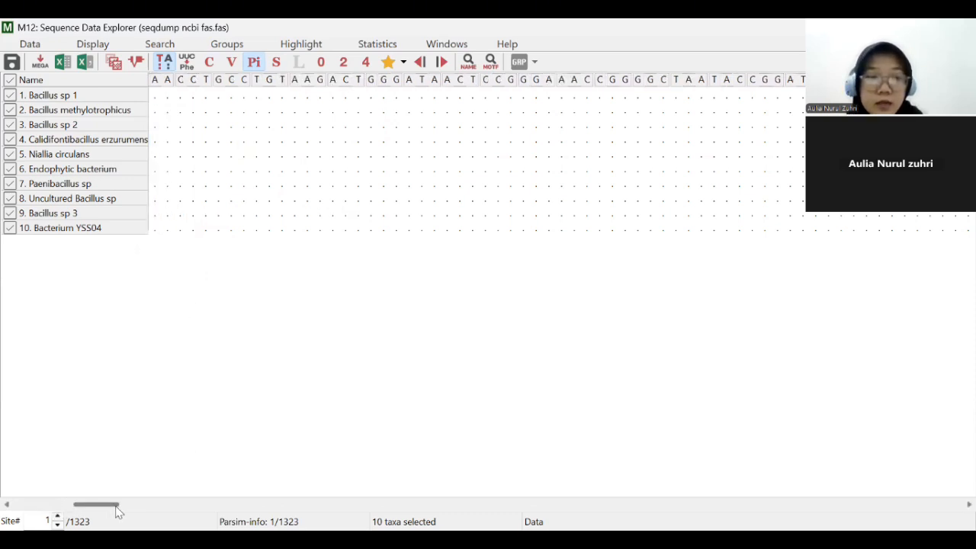
pyautogui.moveTo(115, 506); pyautogui.dragTo(952, 504)
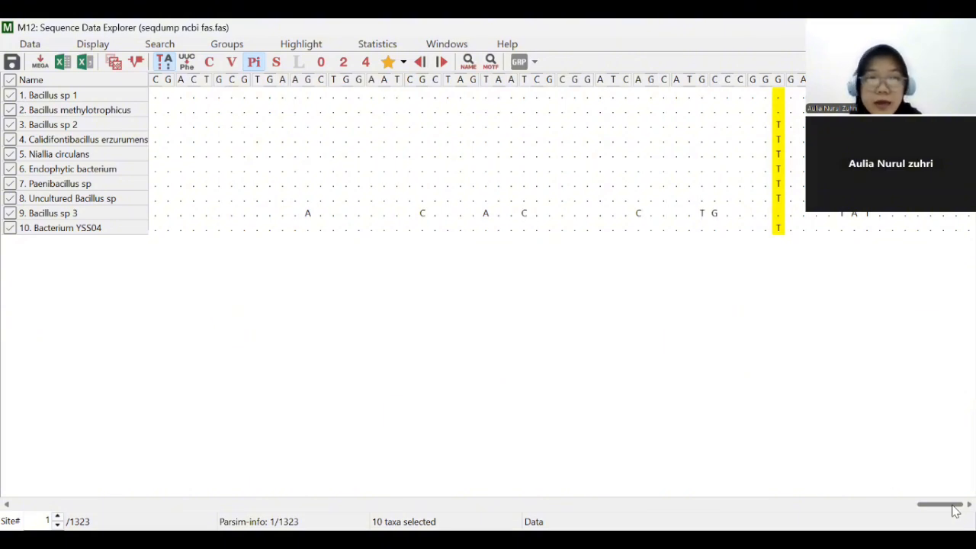
pyautogui.moveTo(954, 510); pyautogui.dragTo(51, 505)
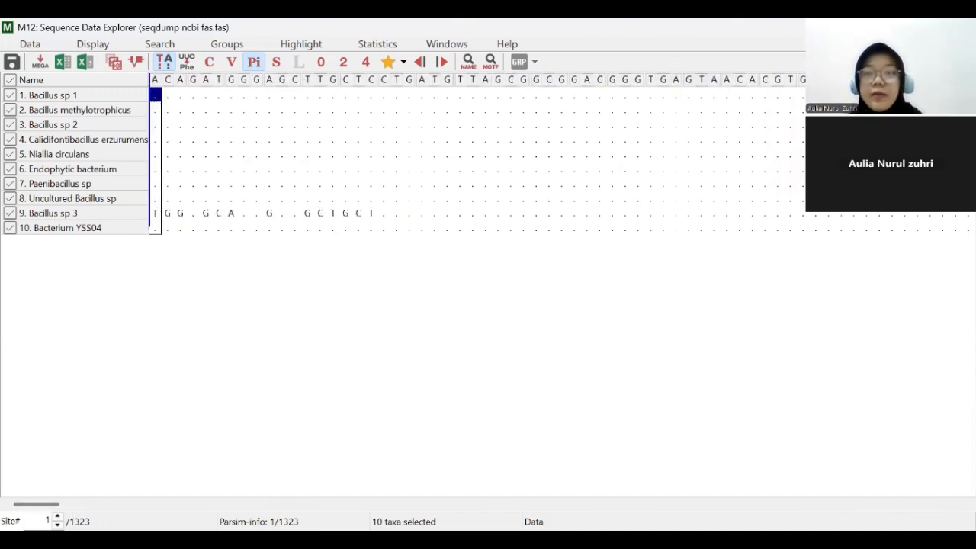
# - Construct a Maximum Parsimony tree with 500 bootstrap replicates and SPR search, compute its branch lengths and view it in a maximized Tree Explorer
pyautogui.hotkey('alt', 'Tab')
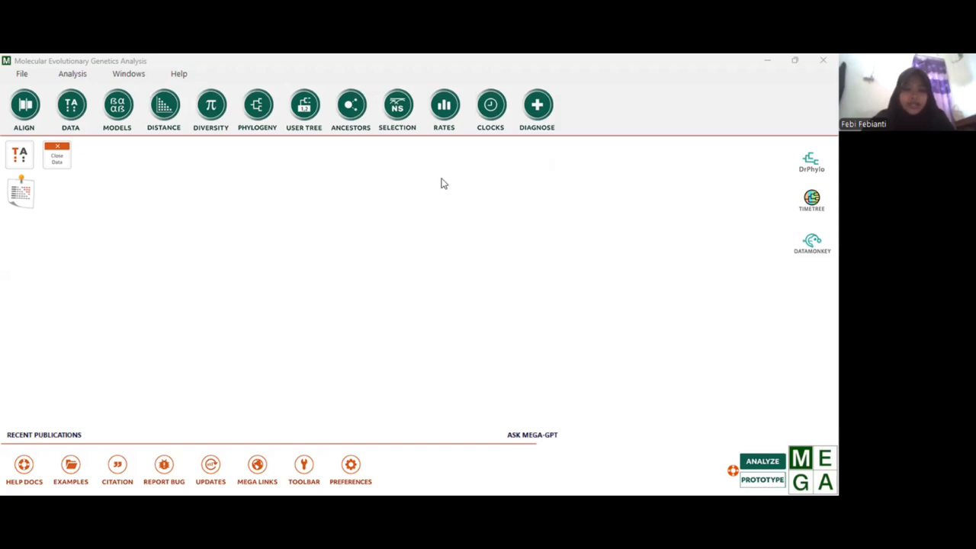
pyautogui.click(261, 113)
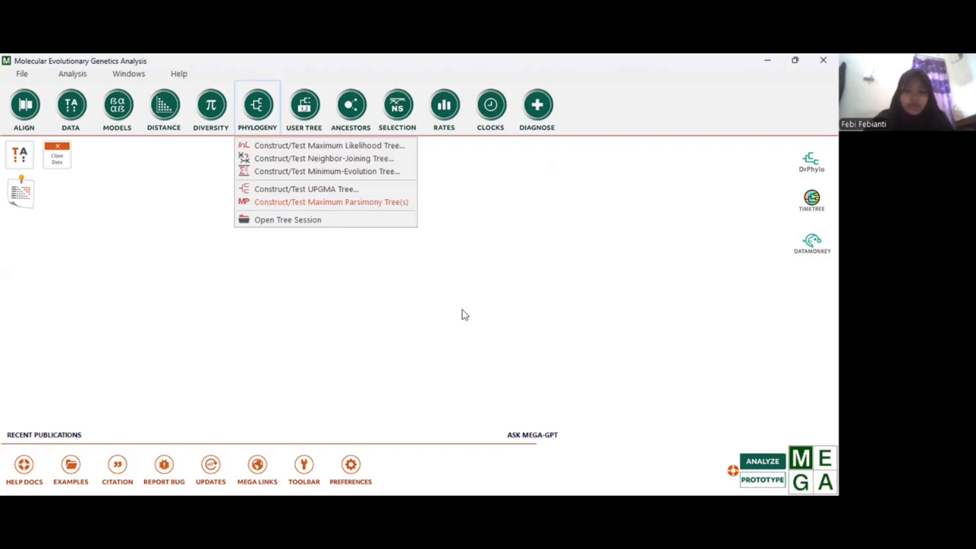
pyautogui.press('Return')
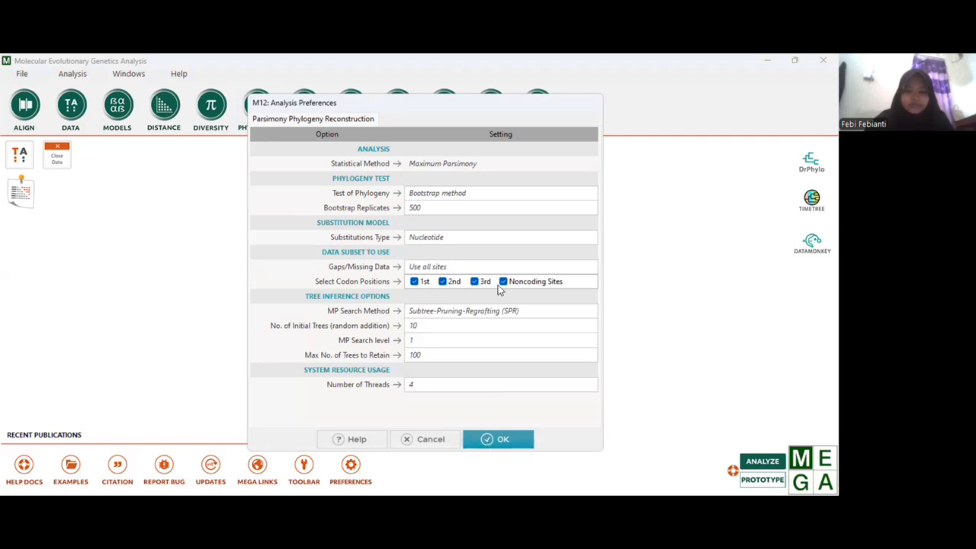
pyautogui.click(486, 439)
pyautogui.click(500, 285)
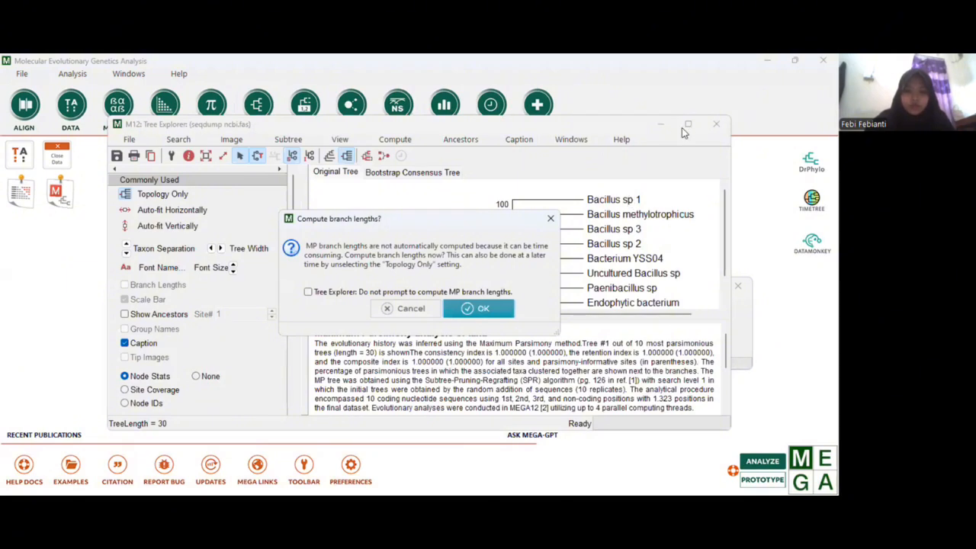
pyautogui.press('Return')
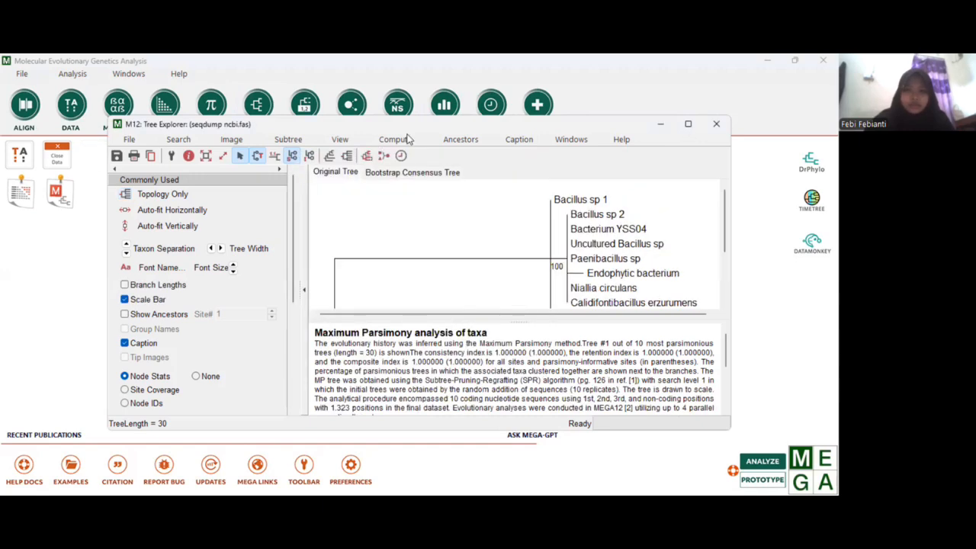
pyautogui.doubleClick(343, 118)
pyautogui.click(343, 115)
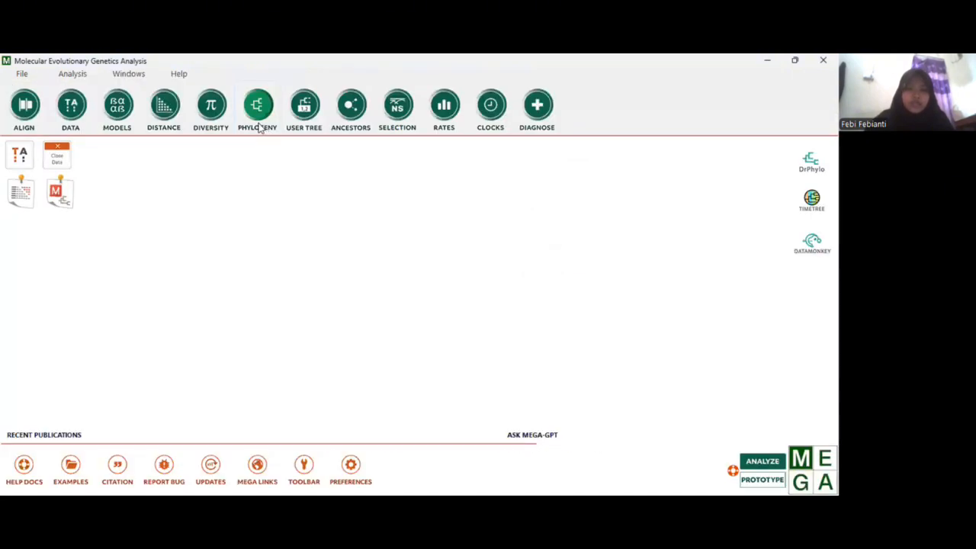
# - Construct a Maximum Likelihood tree with 500 bootstrap replicates, view its bootstrap consensus tree and minimize the result
pyautogui.click(259, 128)
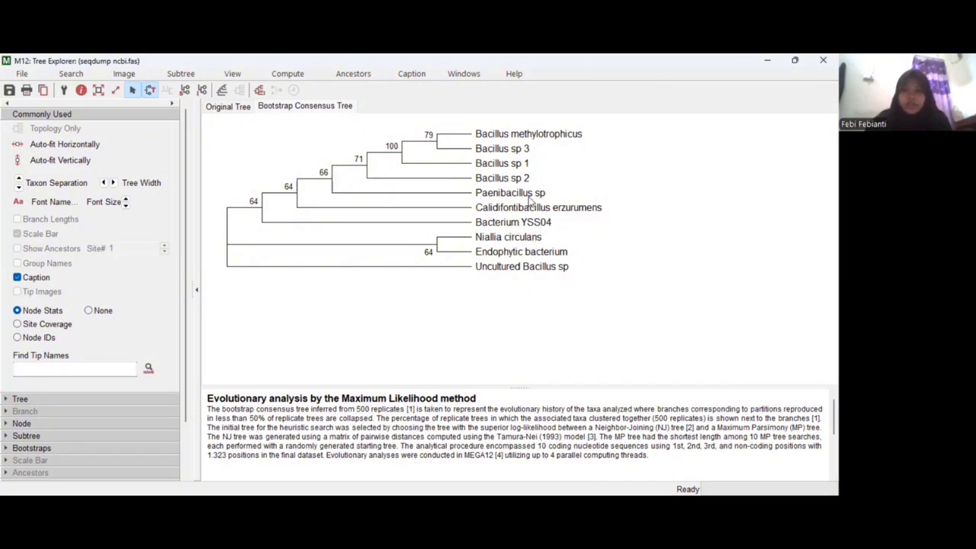
pyautogui.click(767, 64)
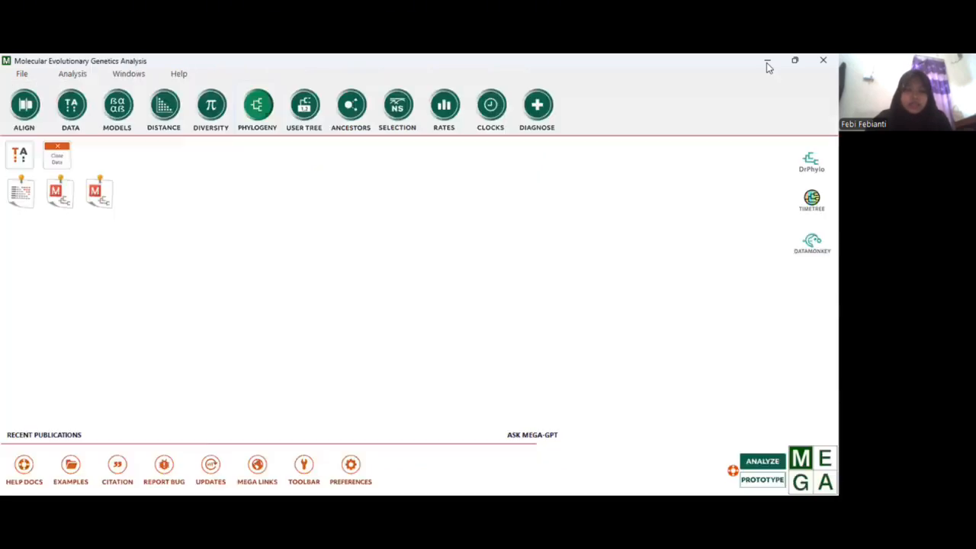
# - Construct a Neighbor-Joining tree from the active data with 500 bootstrap replicates and Maximum Composite Likelihood, view the consensus tree and minimize it
pyautogui.click(257, 129)
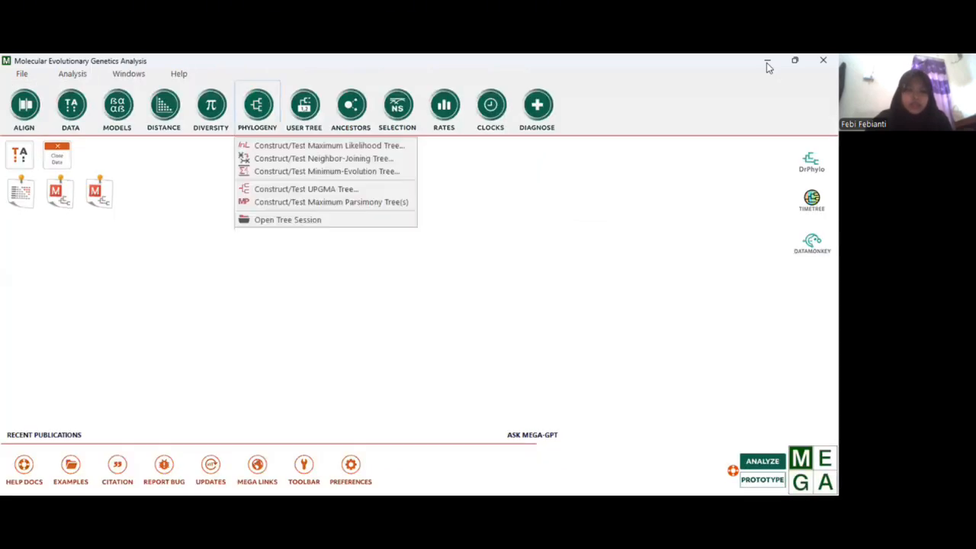
pyautogui.click(278, 159)
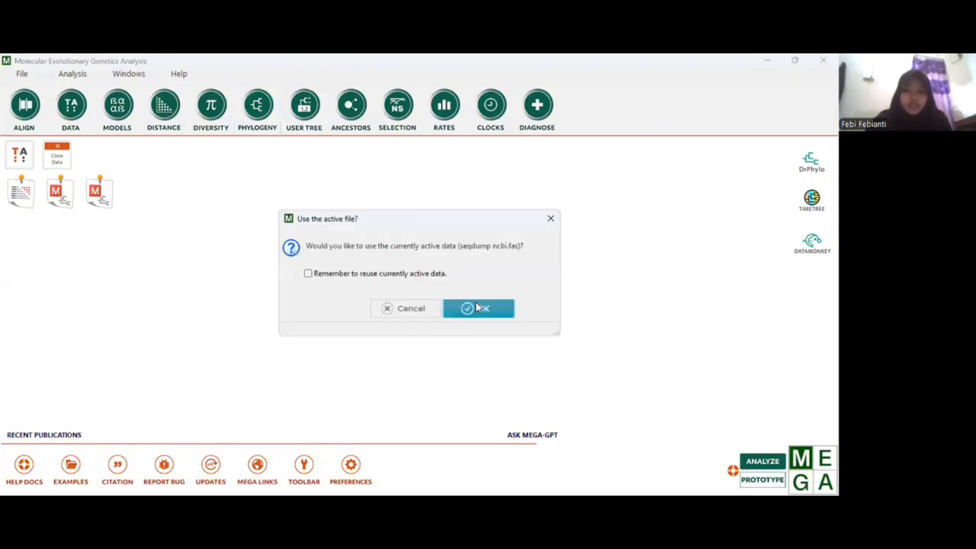
pyautogui.click(477, 307)
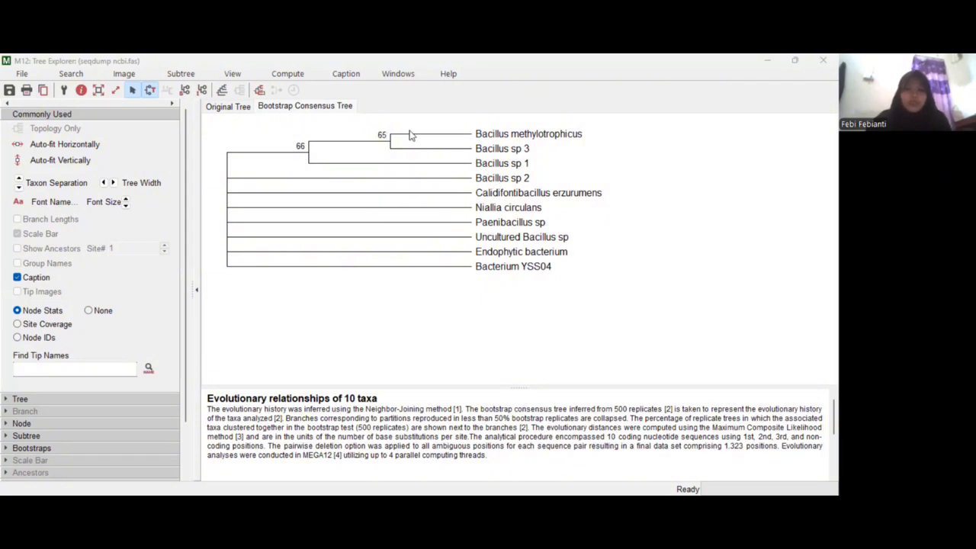
pyautogui.click(766, 61)
# - Set up a Minimum-Evolution tree from the active data with 500 bootstrap replicates, the Maximum Composite Likelihood model and pairwise deletion
pyautogui.click(253, 134)
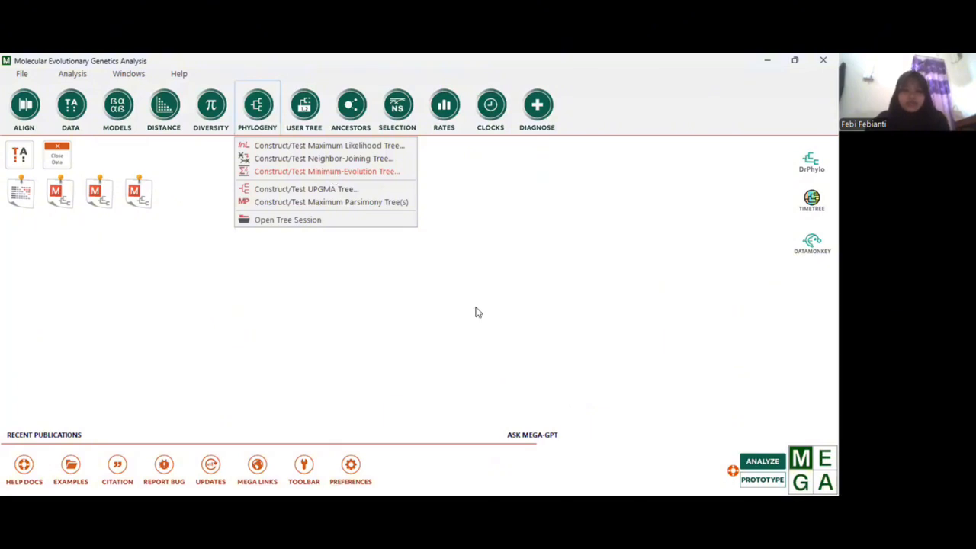
pyautogui.press('Return')
pyautogui.press('Return')
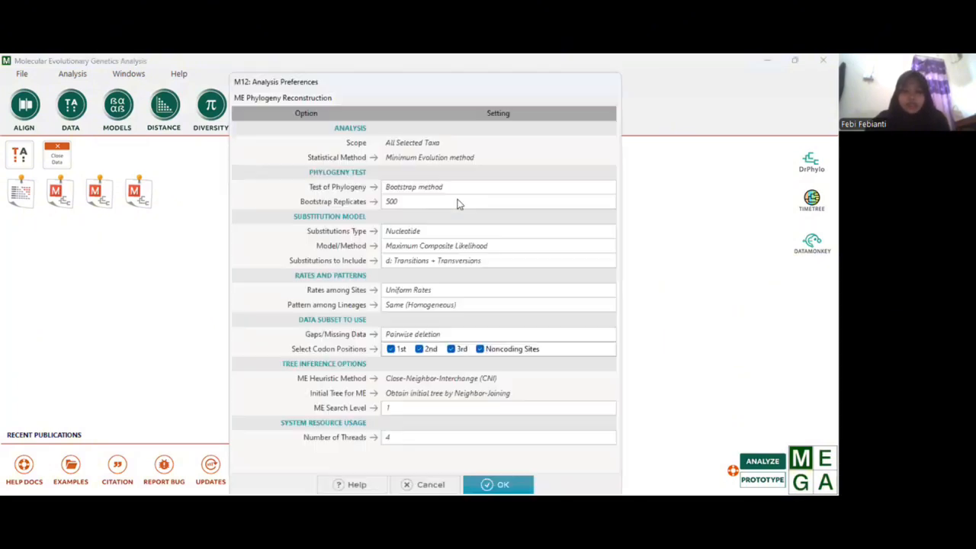